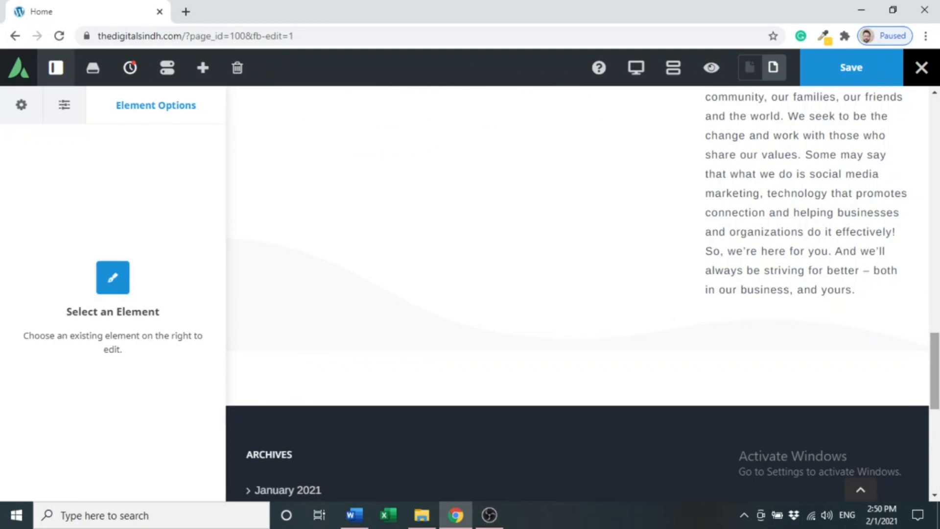
Add an empty 1/1 full-width container at the bottom of the page, above the footer.
mouse_move(909, 353)
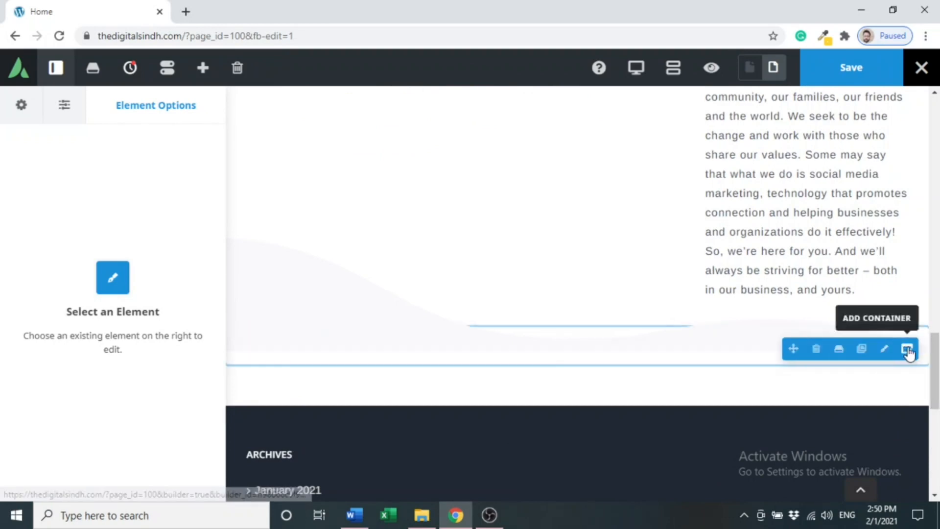
click(907, 349)
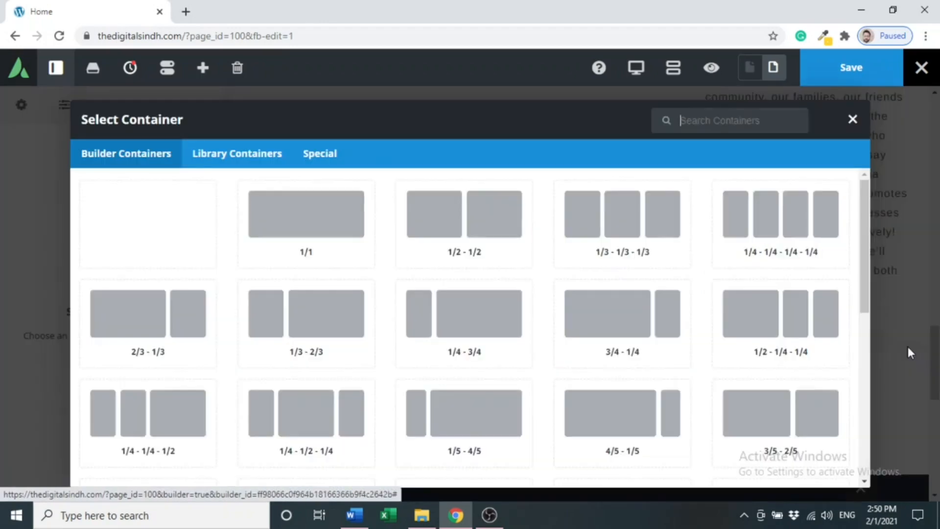
click(342, 246)
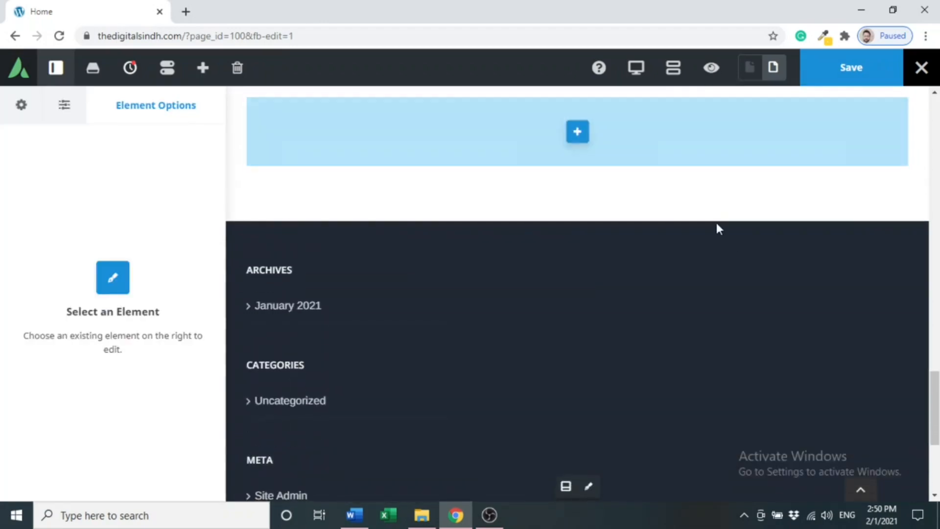
Clone the 'So, how do you fit into this?' heading and move the copy into the new container.
scroll(938, 377, up, 2)
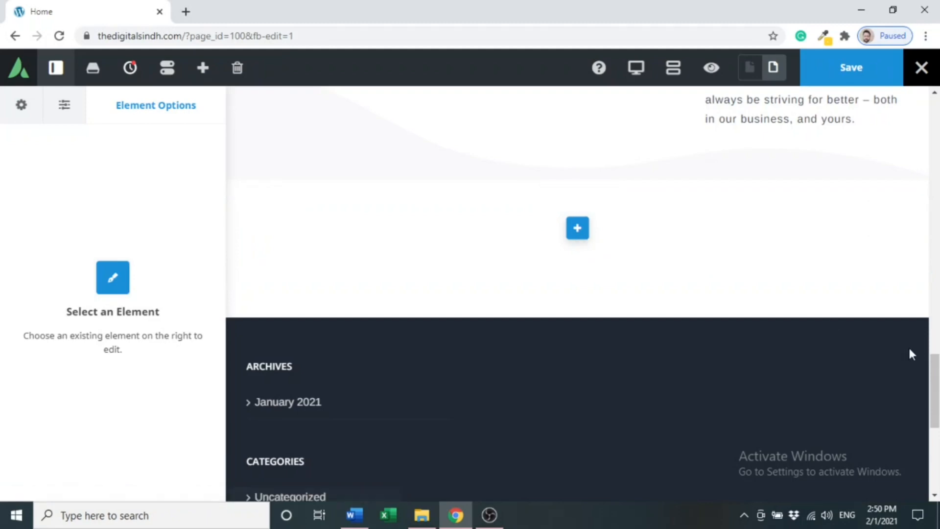
drag(926, 368, 936, 269)
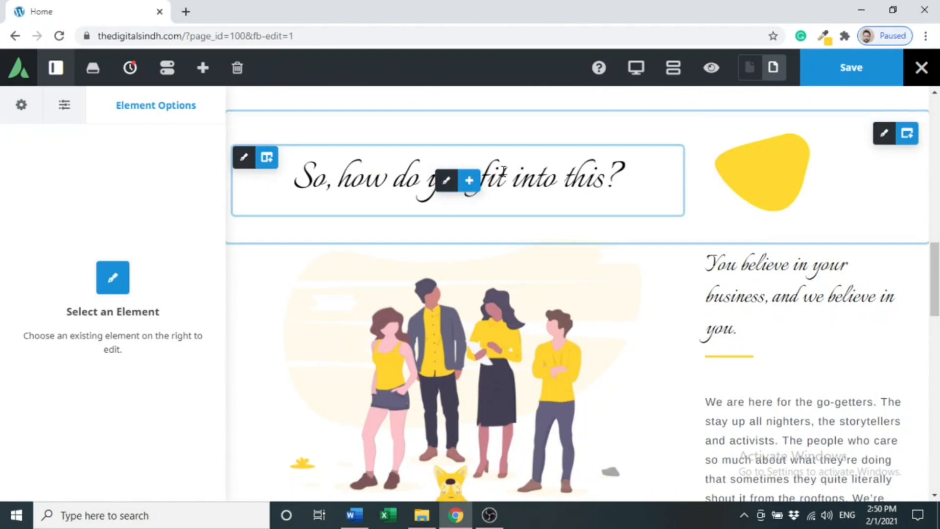
mouse_move(468, 185)
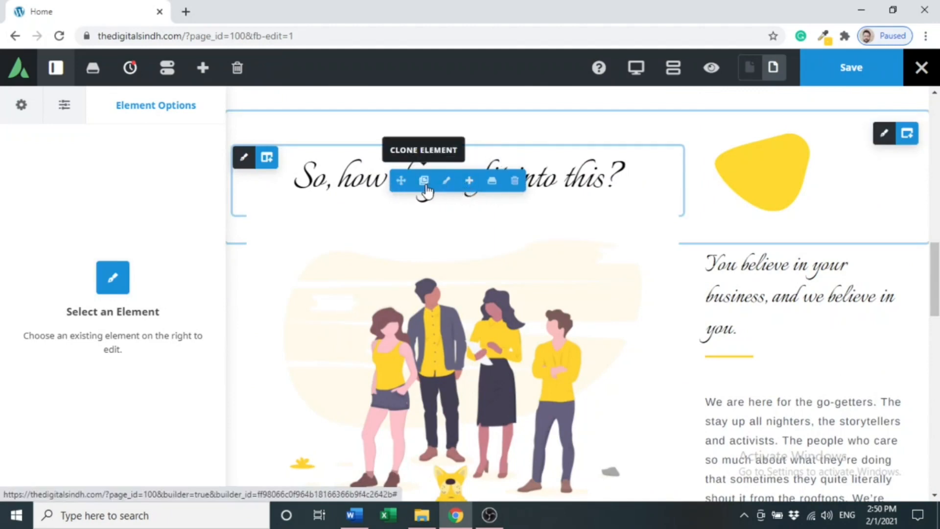
click(425, 187)
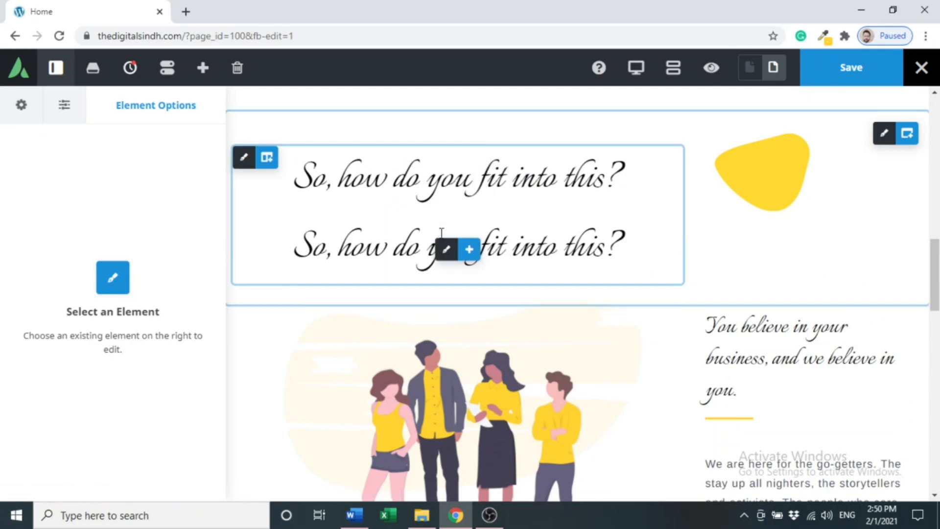
mouse_move(457, 250)
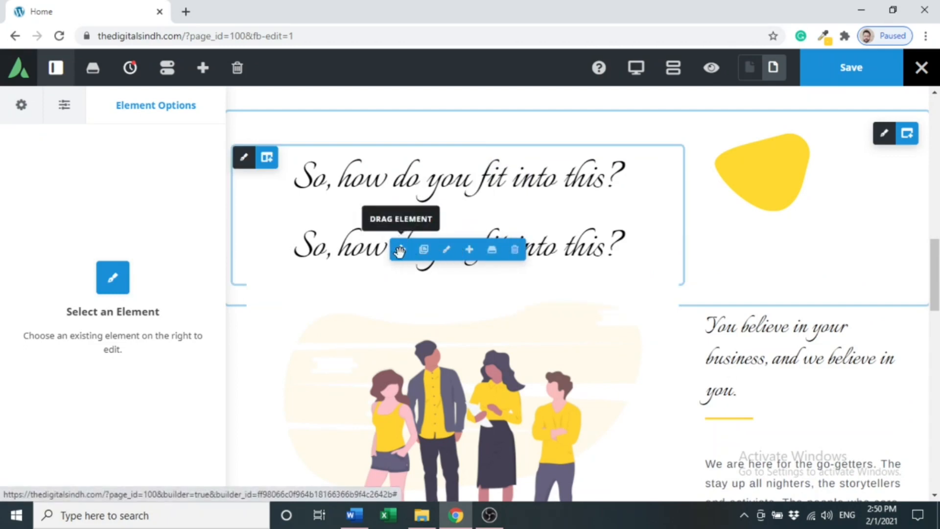
mouse_move(402, 251)
mouse_down()
mouse_move(456, 350)
mouse_move(502, 505)
mouse_move(539, 229)
mouse_move(592, 270)
mouse_up()
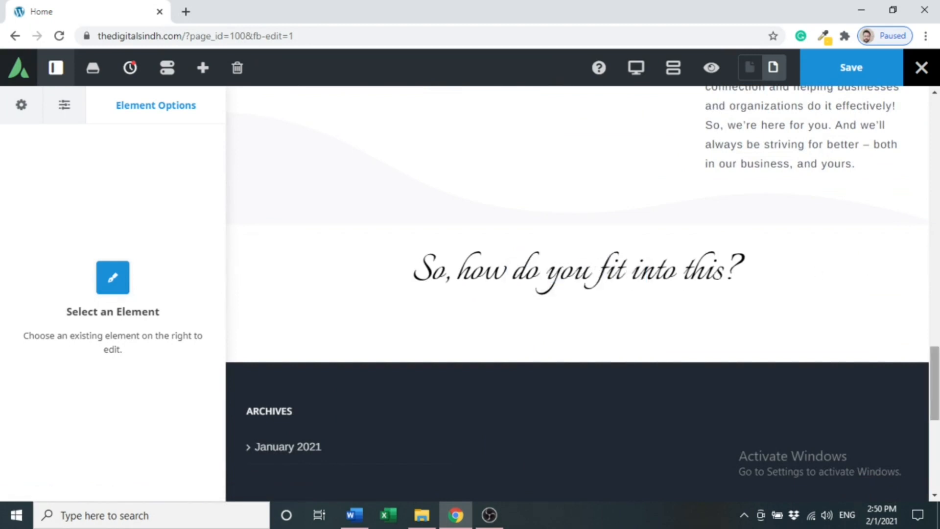
Duplicate the short yellow separator and move the copy beneath the copied heading.
drag(935, 378, 937, 298)
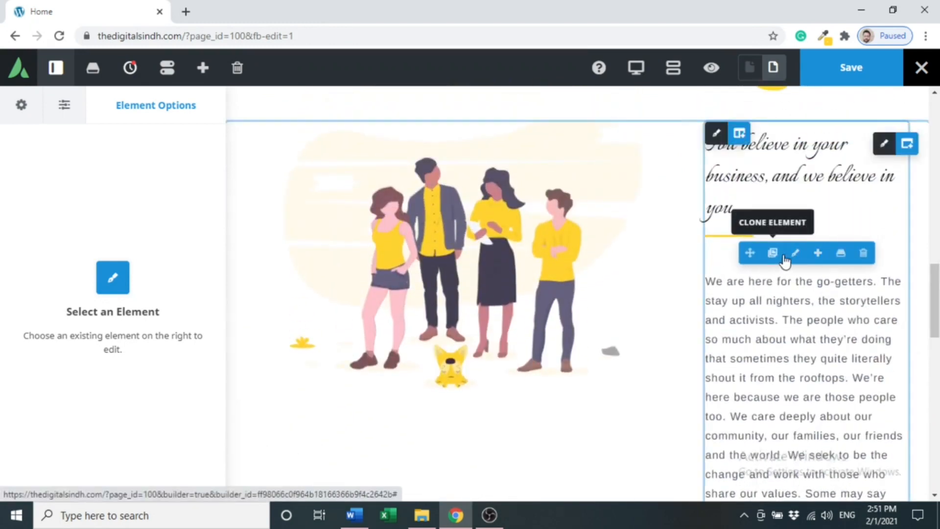
click(795, 254)
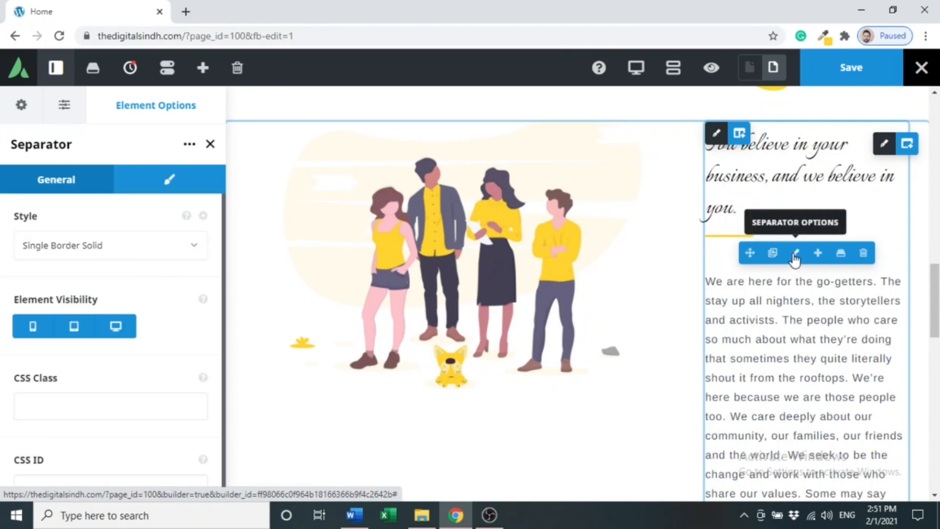
click(773, 253)
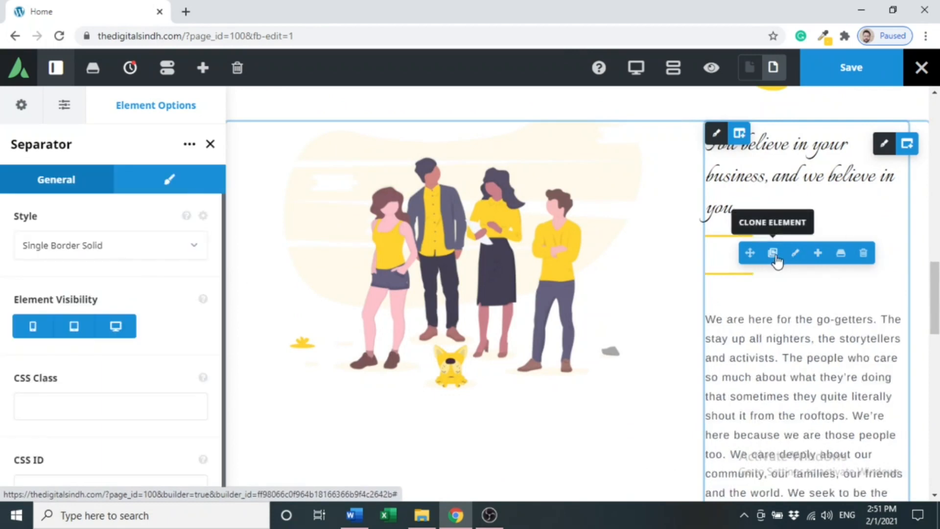
mouse_move(794, 294)
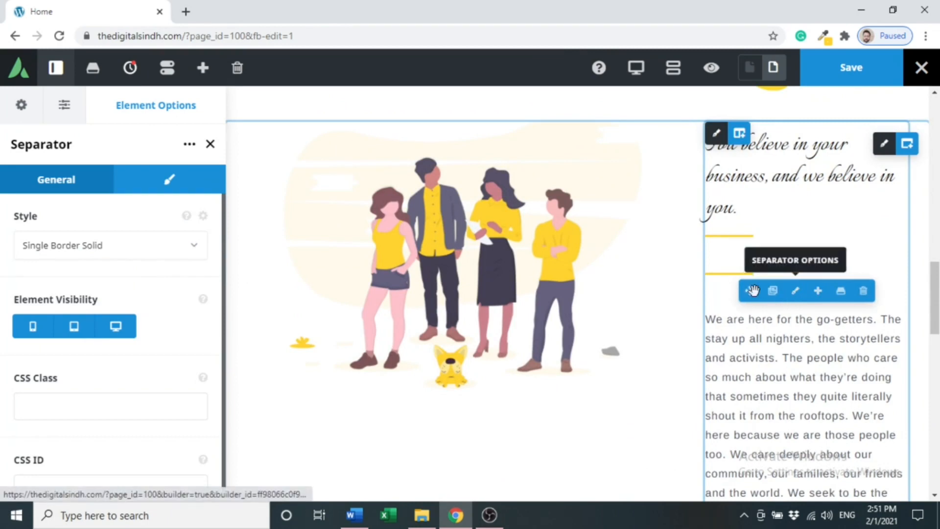
drag(750, 291, 607, 191)
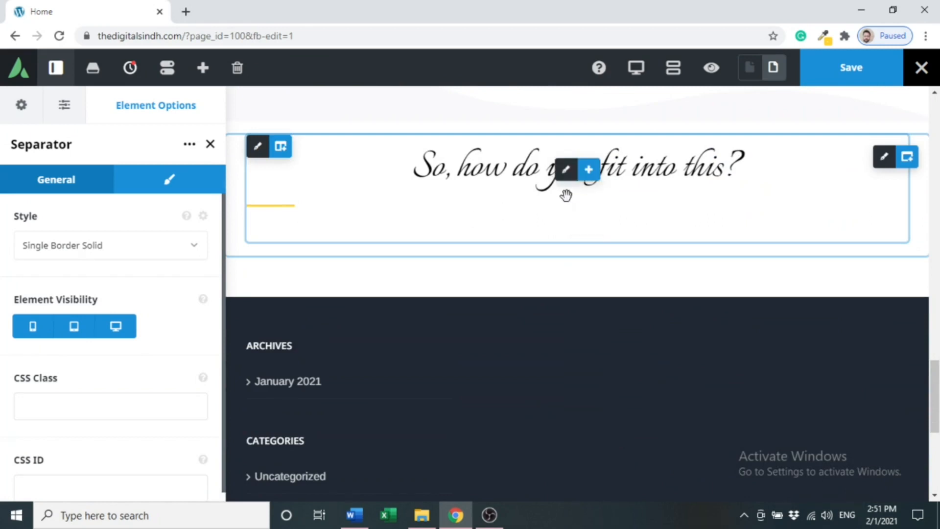
Replace the copied heading's text with 'Still Confused ?'.
mouse_move(567, 174)
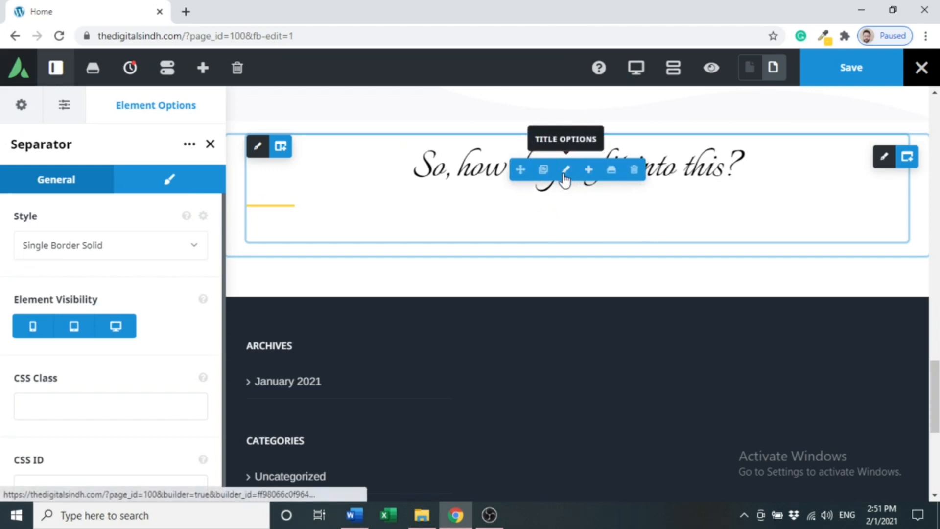
click(565, 171)
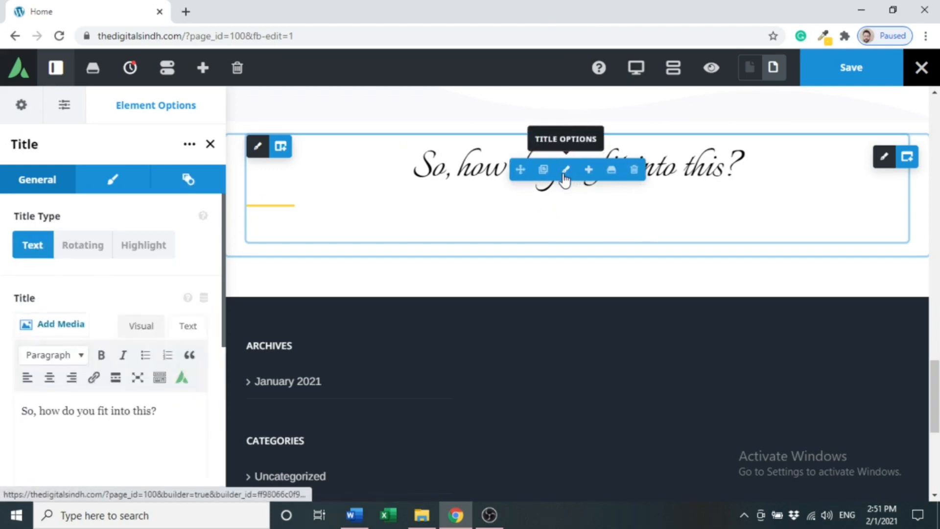
double_click(610, 156)
key(ctrl+a)
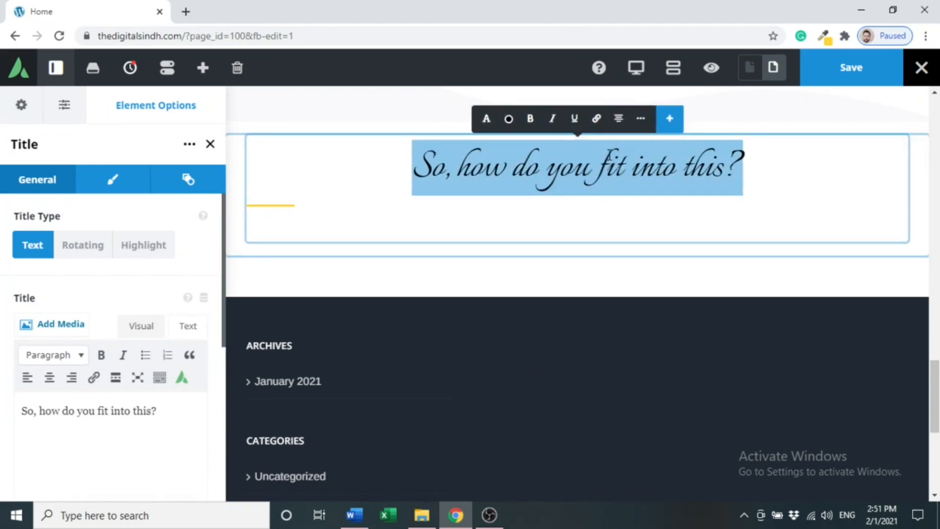
text(Sti)
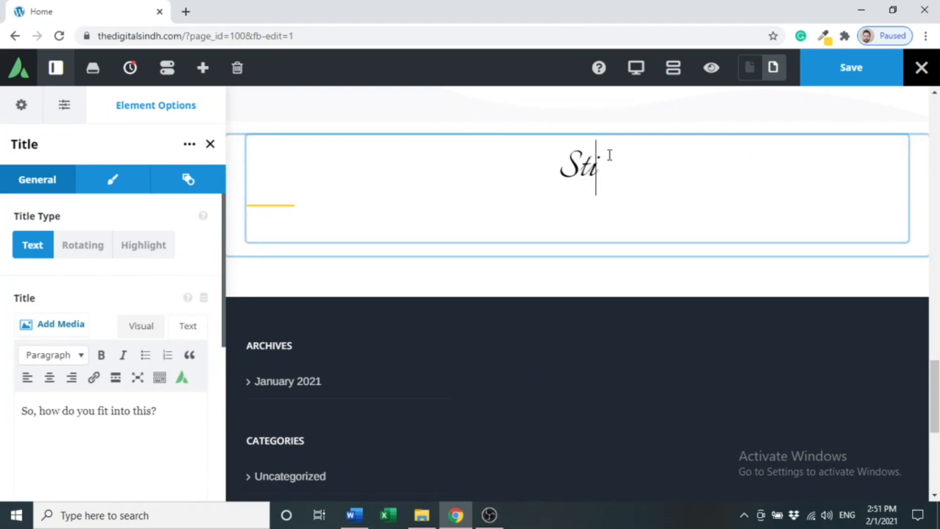
text(ll C)
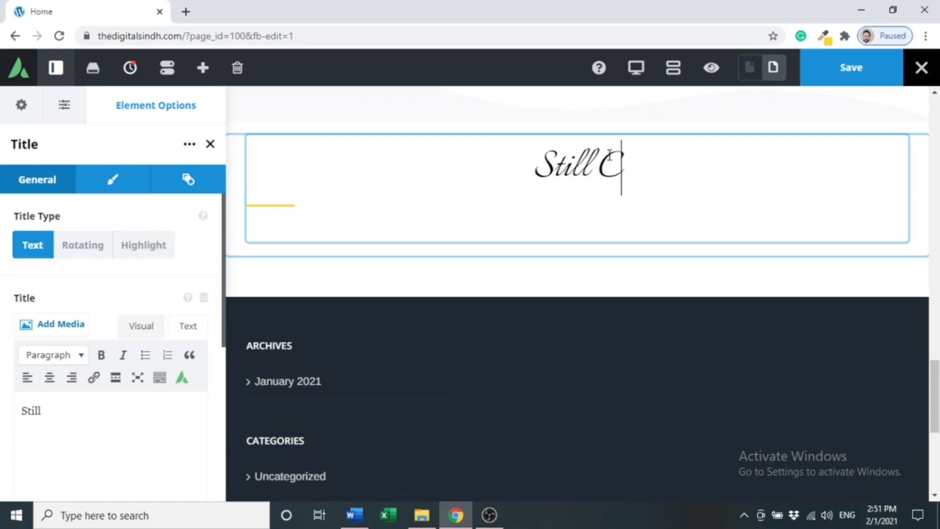
text(onfused ?)
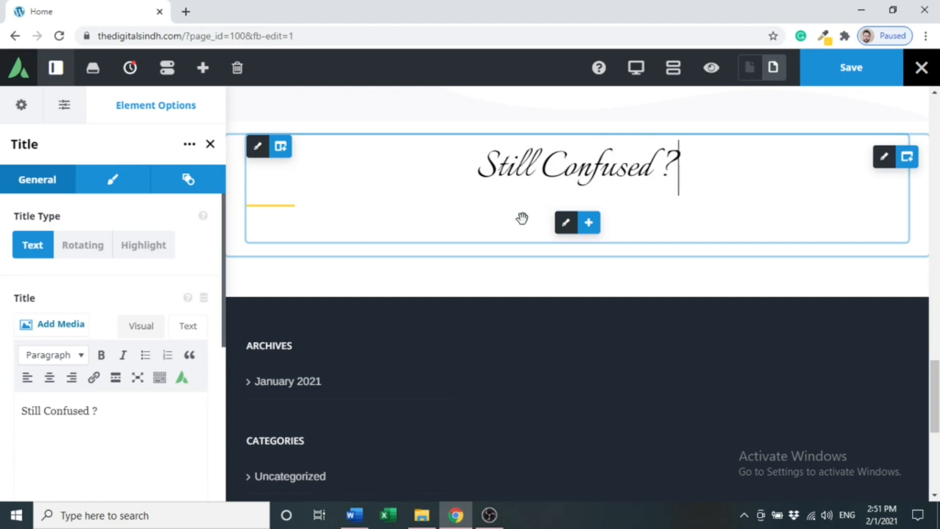
Set the new yellow separator's alignment to center in its Design settings.
click(571, 222)
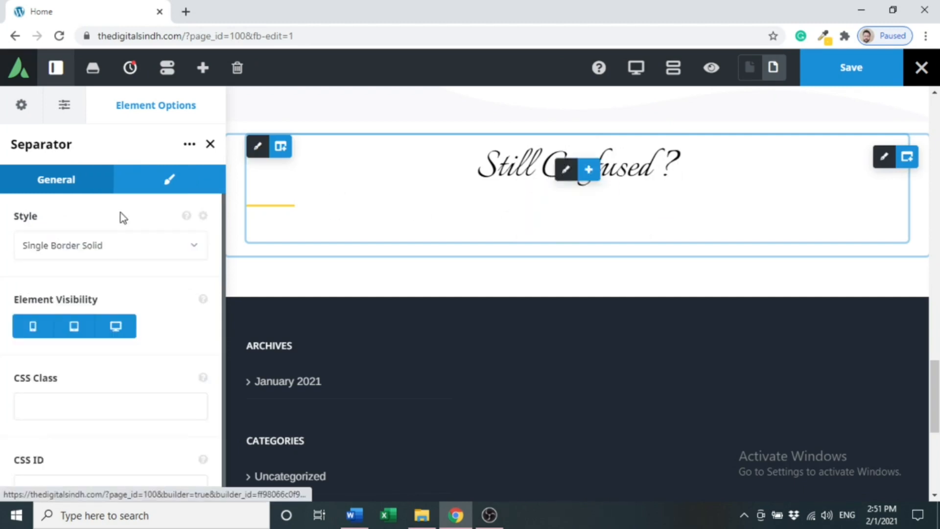
click(139, 186)
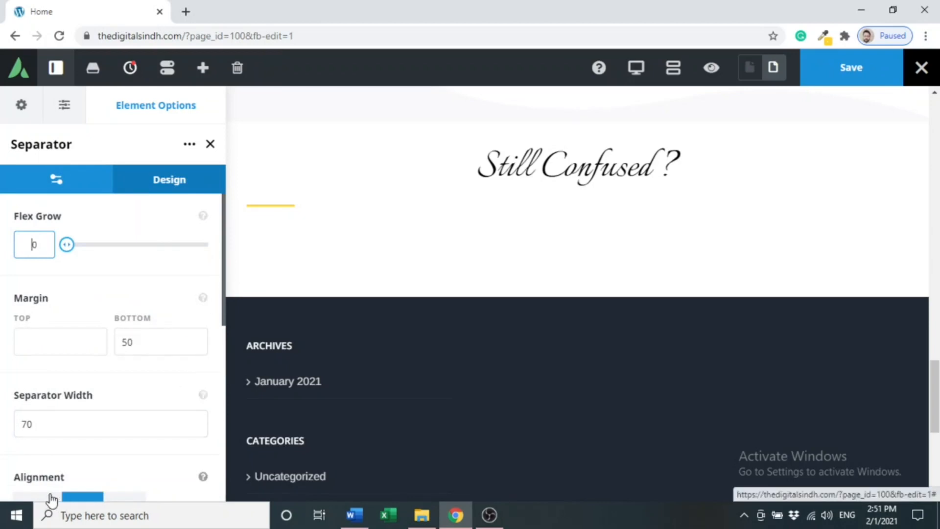
click(25, 497)
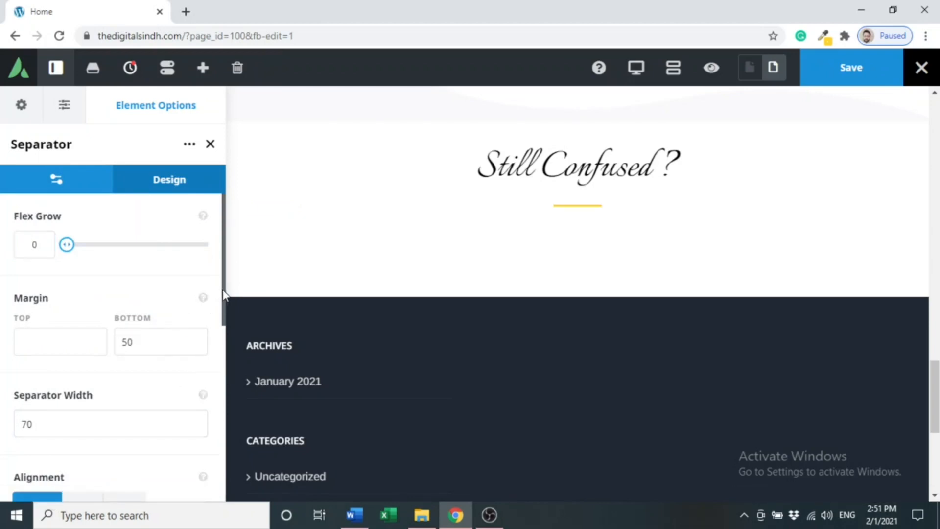
drag(220, 294, 225, 240)
click(81, 180)
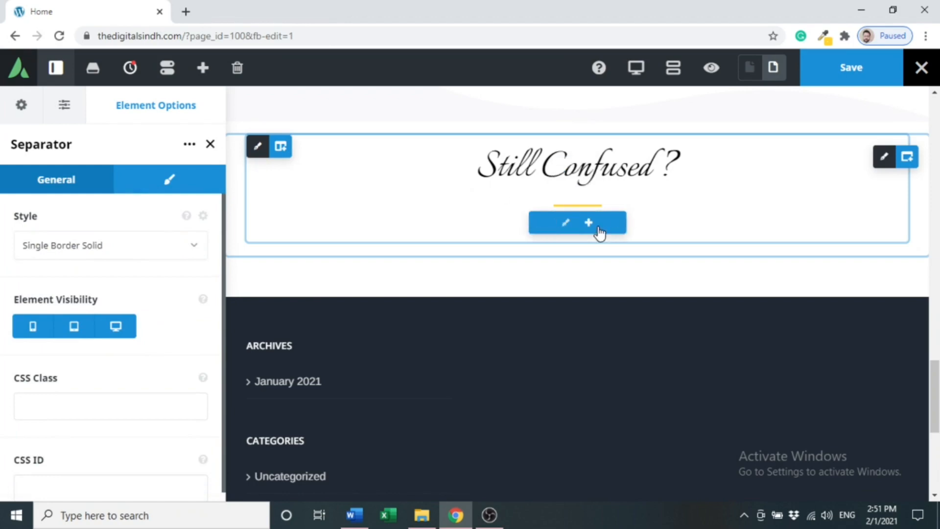
Insert a text block reading 'Let's have a discovery Call with our Experts' below the separator.
click(588, 223)
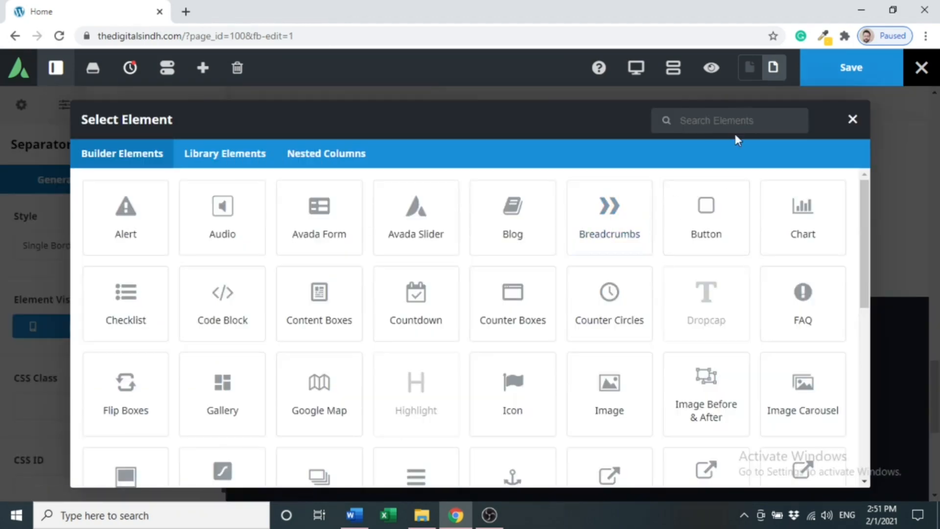
text(text)
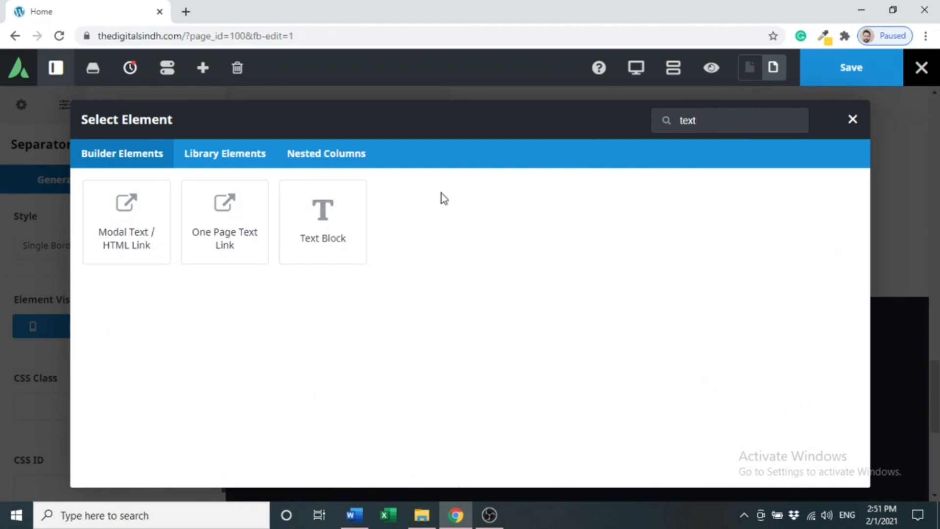
click(331, 242)
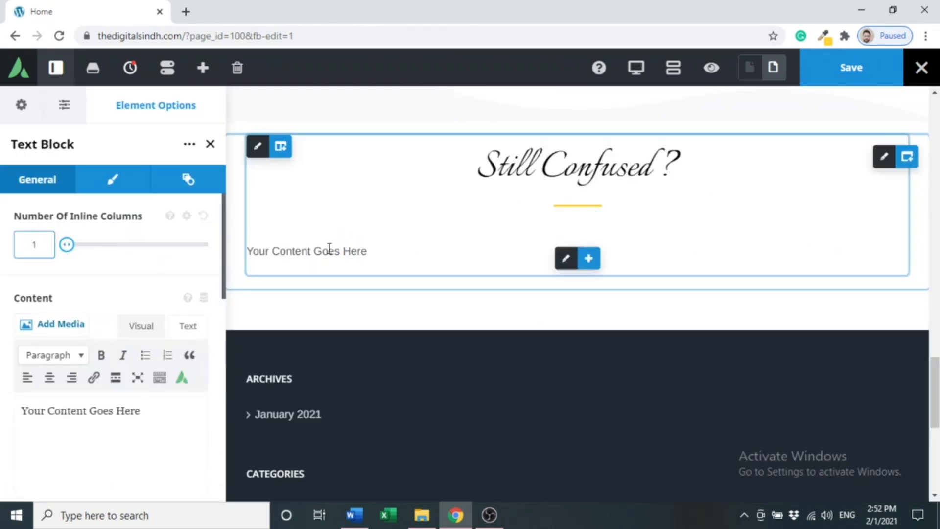
double_click(327, 252)
triple_click(327, 252)
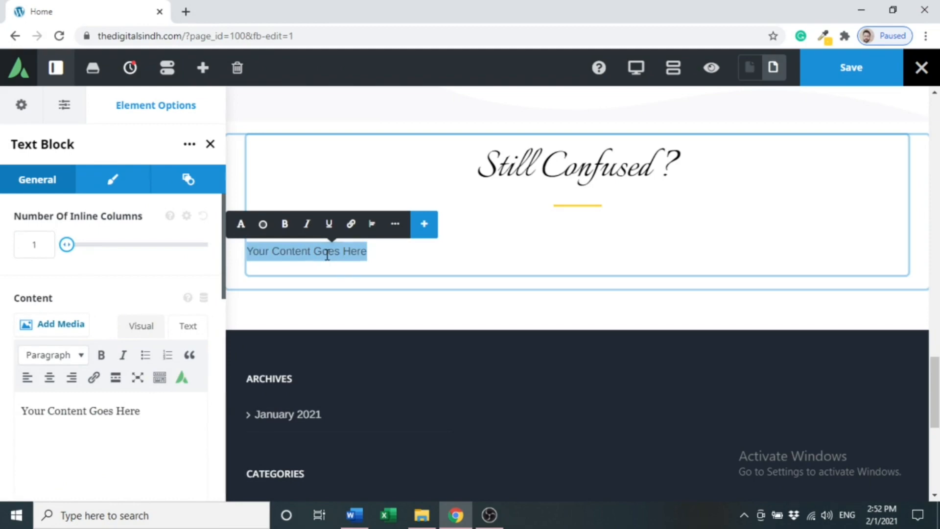
text(Le)
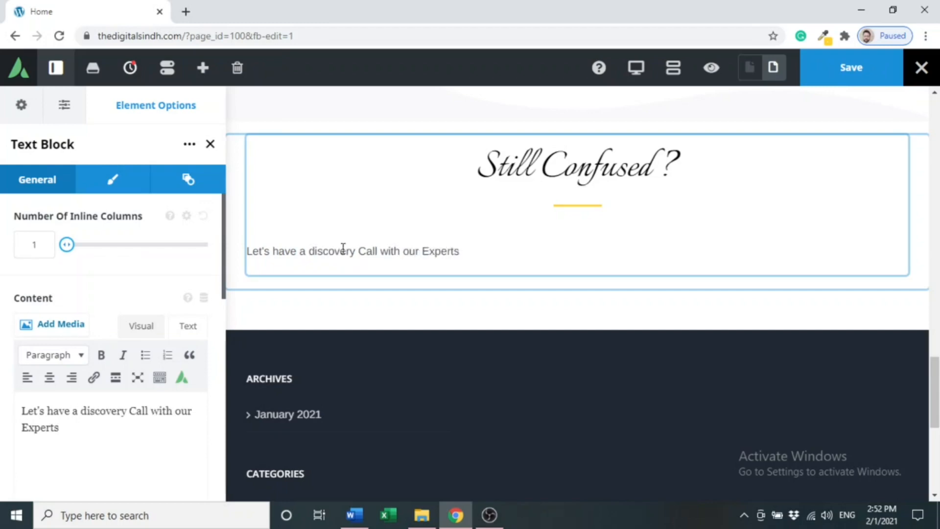
Center-align the discovery-call line.
double_click(345, 249)
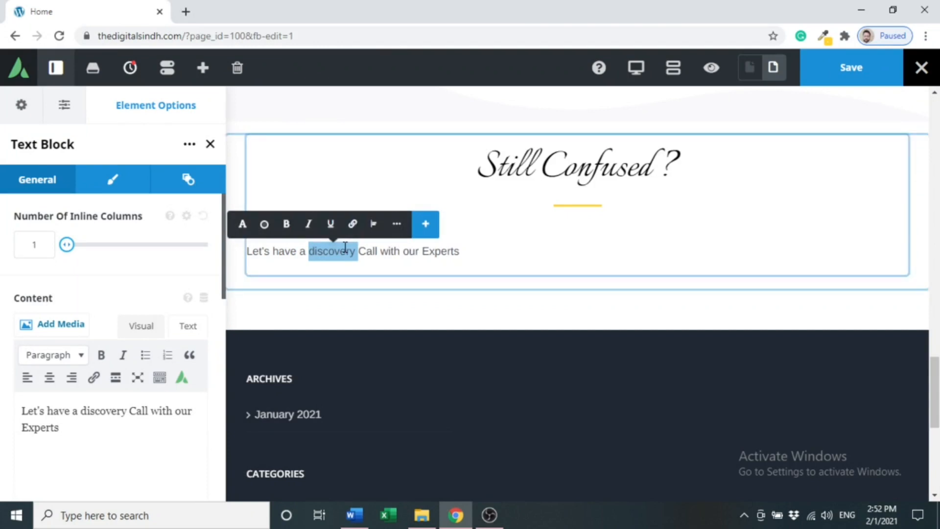
click(371, 226)
click(309, 225)
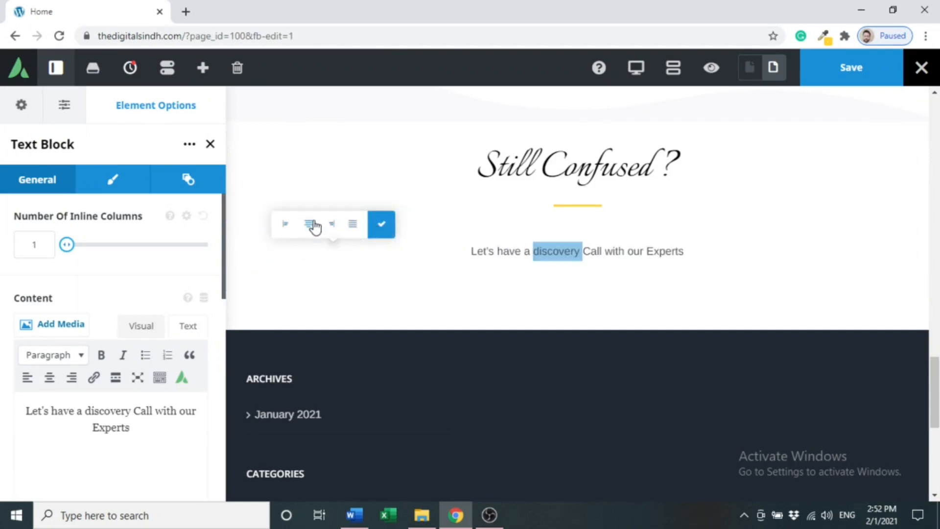
Give the text font size 20 and letter spacing 1, then check it in Preview.
click(116, 190)
click(99, 232)
text(2)
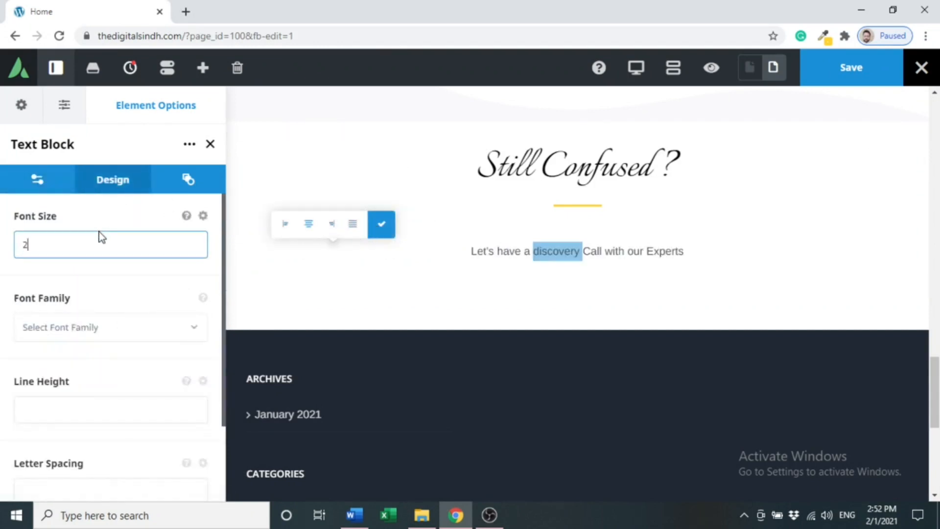
text(0)
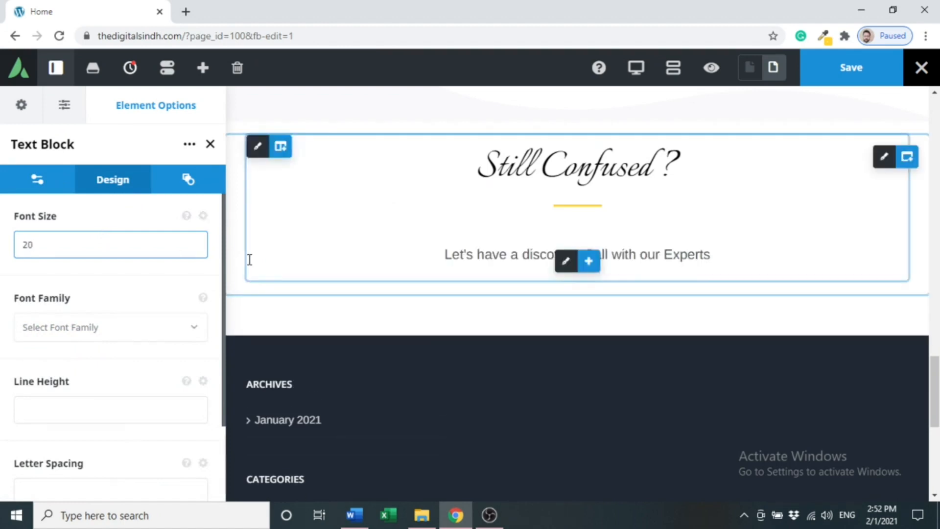
click(114, 485)
text(1)
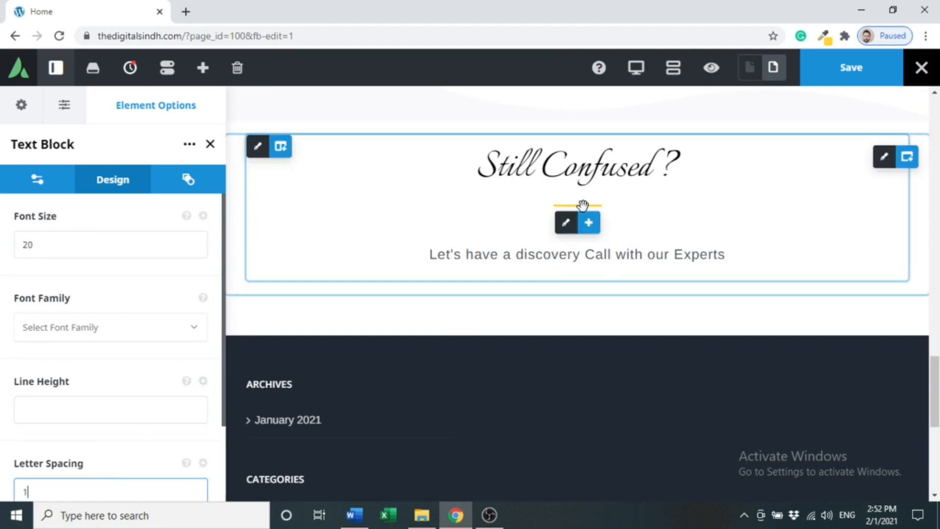
scroll(890, 292, down, 1)
scroll(889, 292, up, 3)
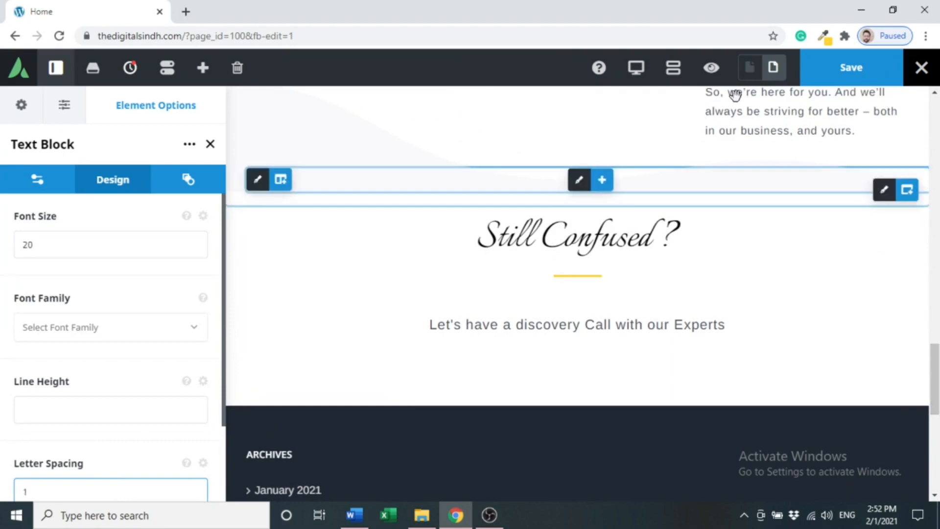
click(715, 76)
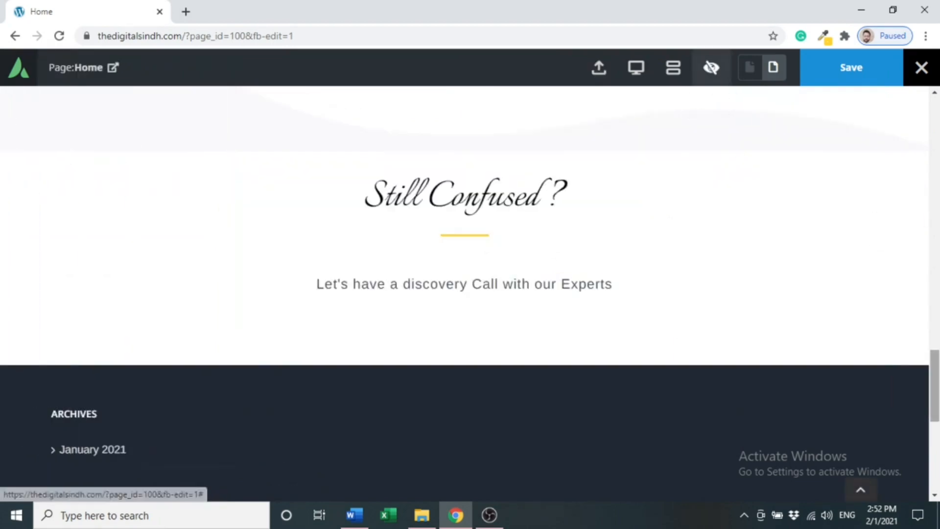
click(713, 78)
Place a clone of the yellow Grow Now button under the text and delete the default green button.
scroll(591, 278, down, 1)
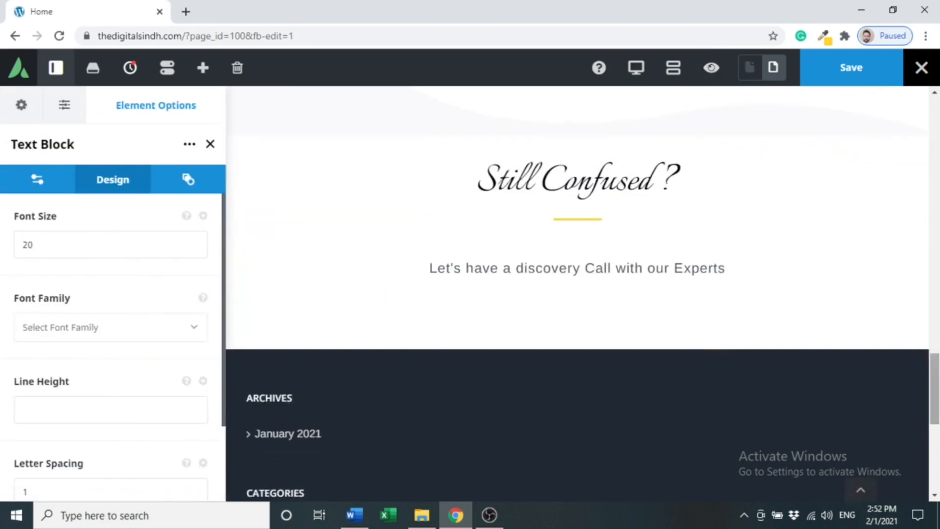
click(589, 276)
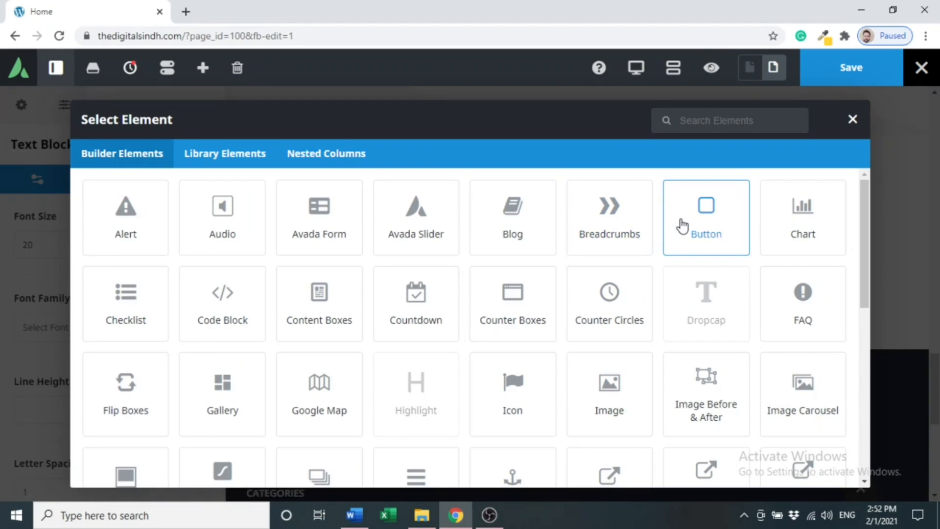
click(682, 226)
drag(936, 383, 936, 166)
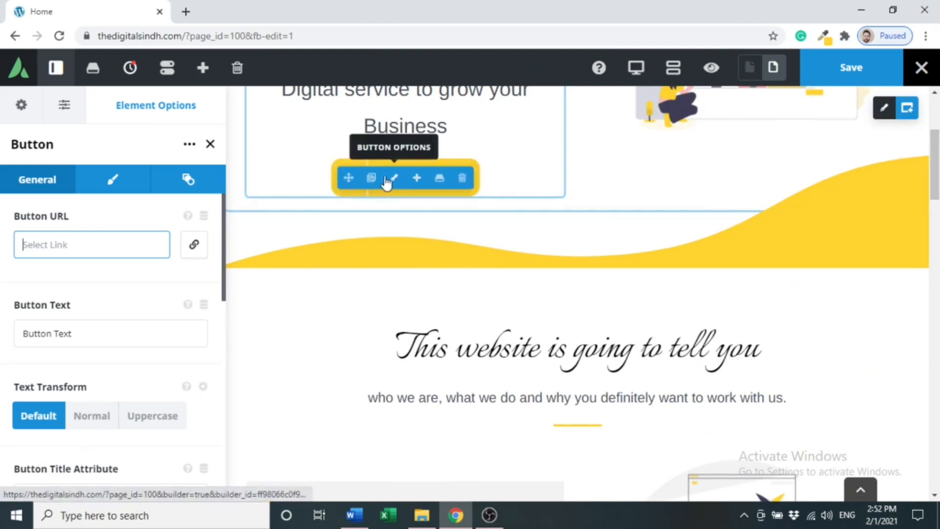
click(369, 178)
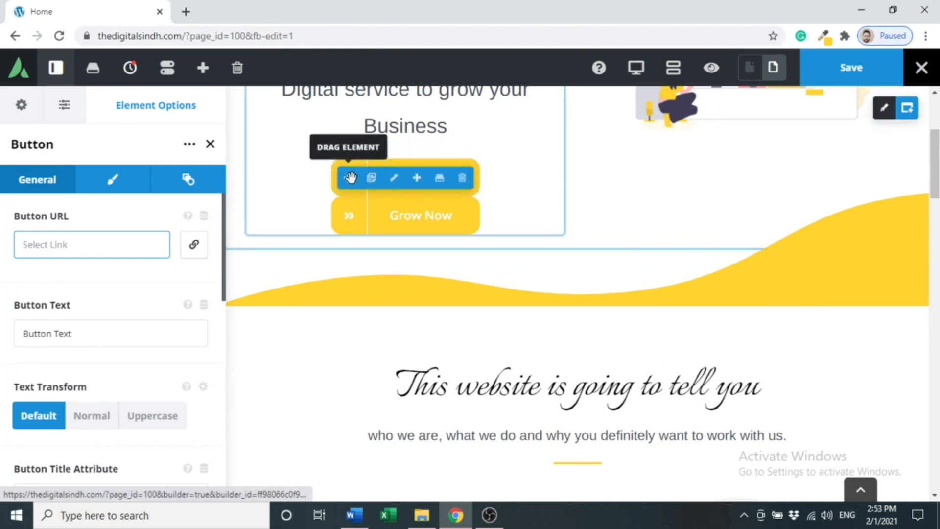
drag(348, 178, 585, 252)
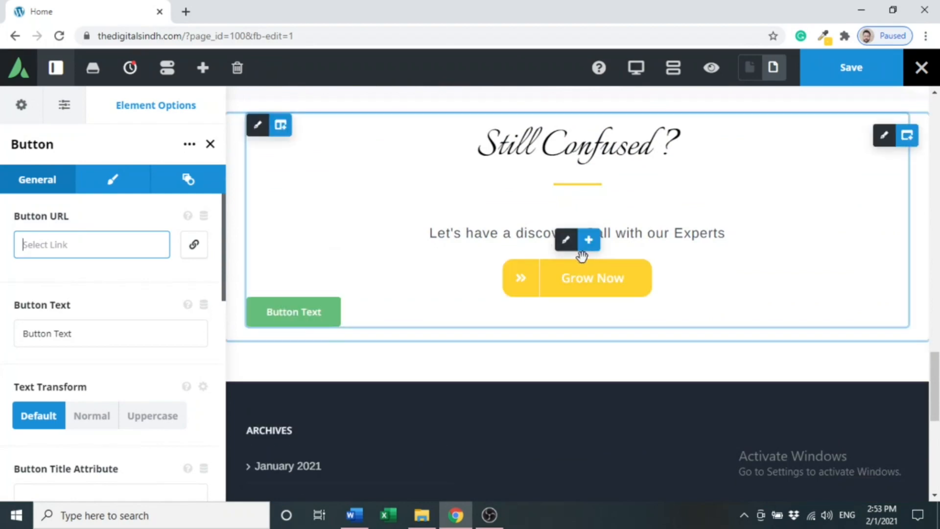
mouse_move(589, 318)
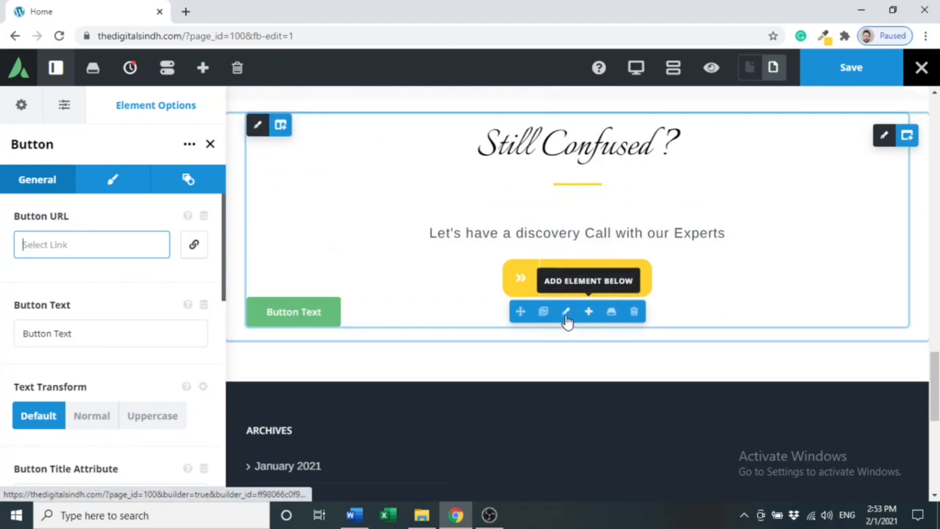
click(633, 314)
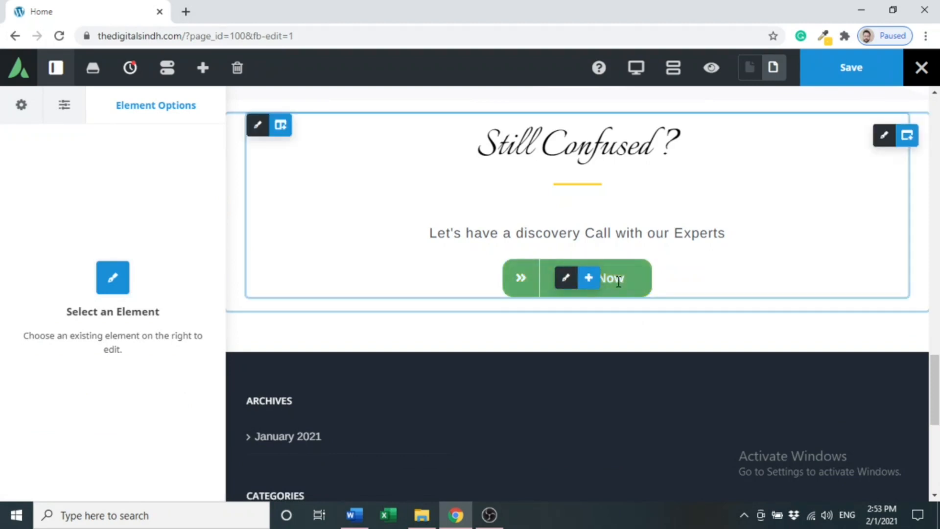
Change the copied button's label from 'Grow Now' to 'Click here'.
click(567, 284)
triple_click(79, 333)
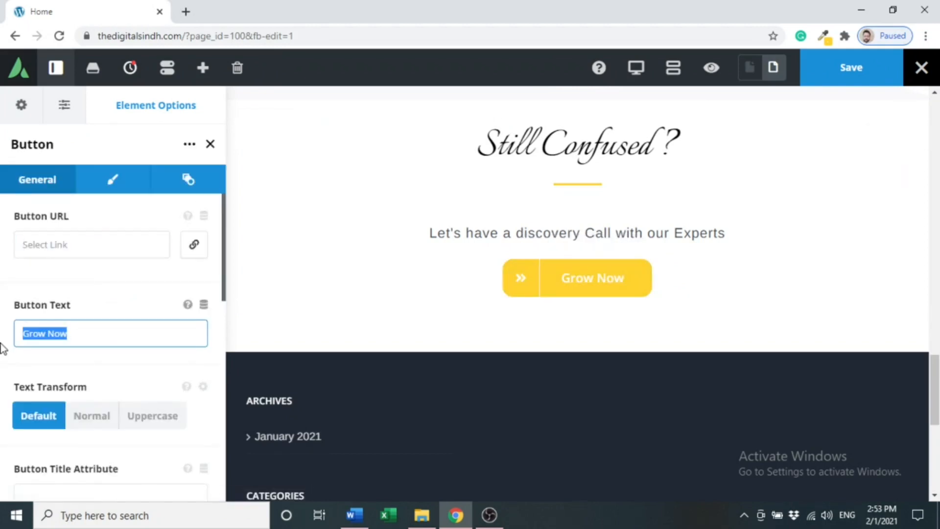
text(Click)
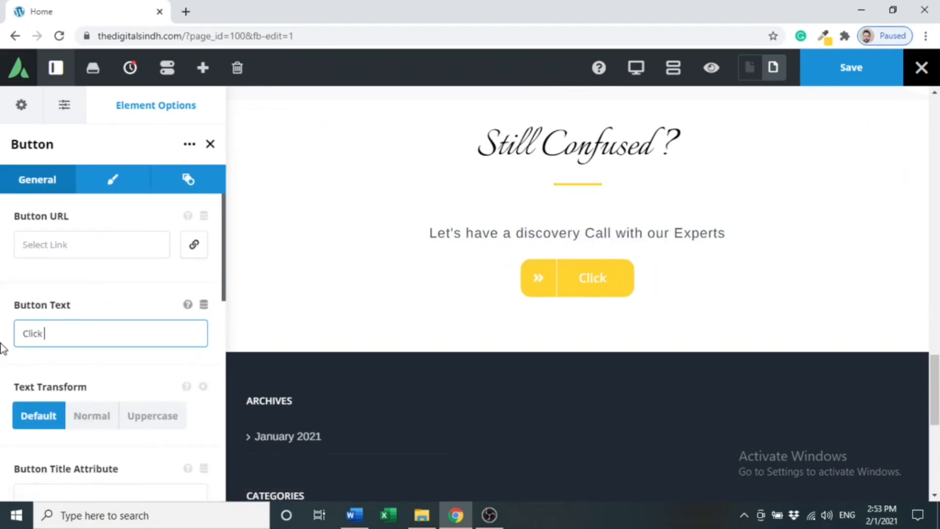
text( hete)
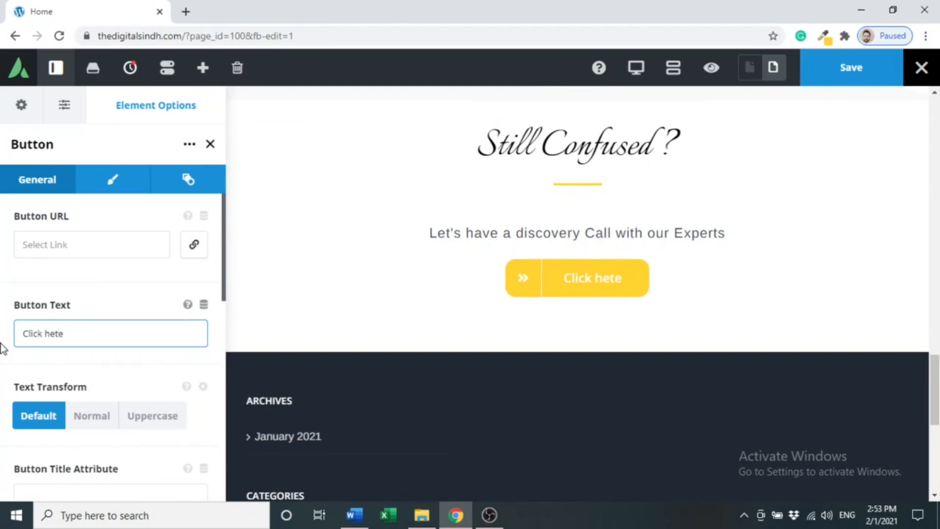
key(BackSpace)
key(BackSpace)
text(re)
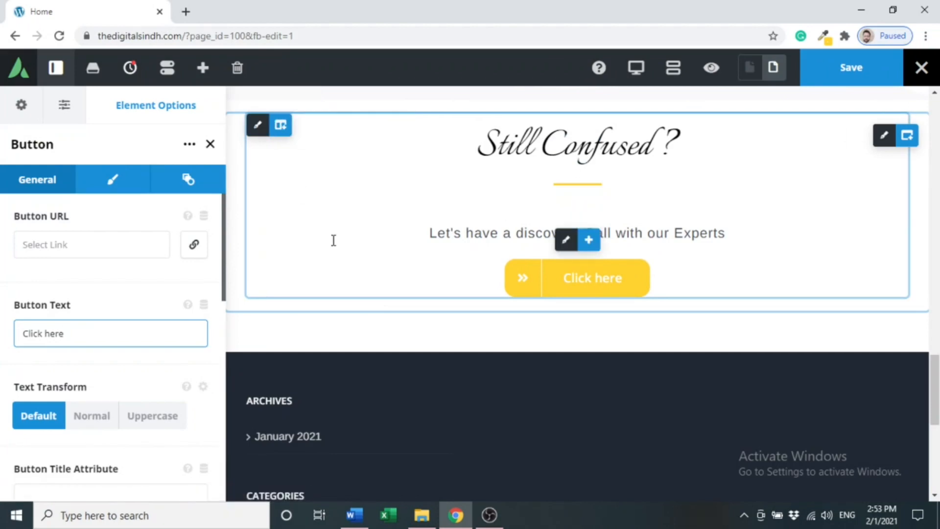
click(260, 129)
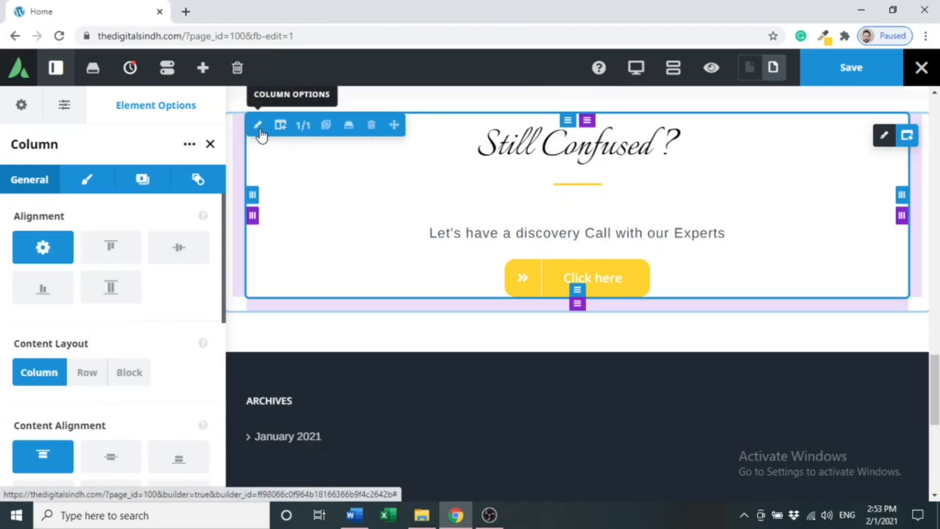
Set the Still Confused column's top margin to 50 and check it in Preview.
click(87, 179)
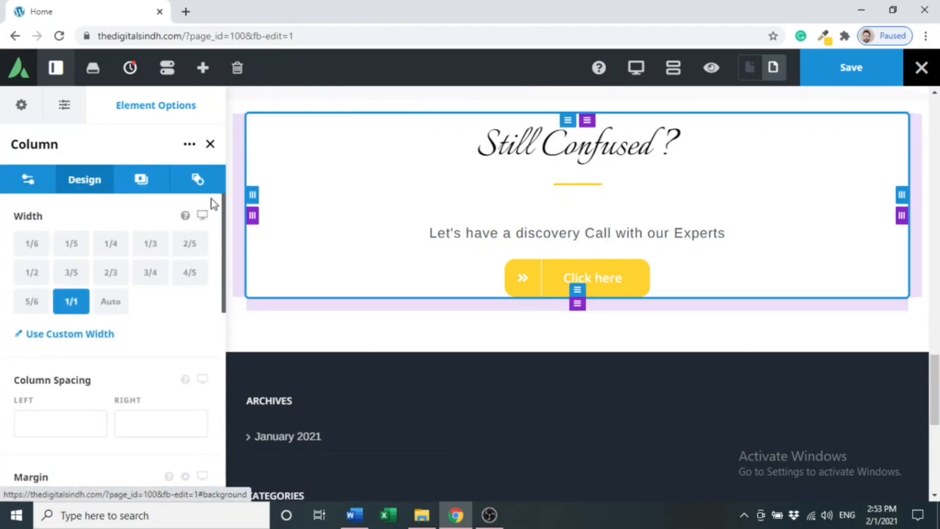
drag(225, 220, 221, 299)
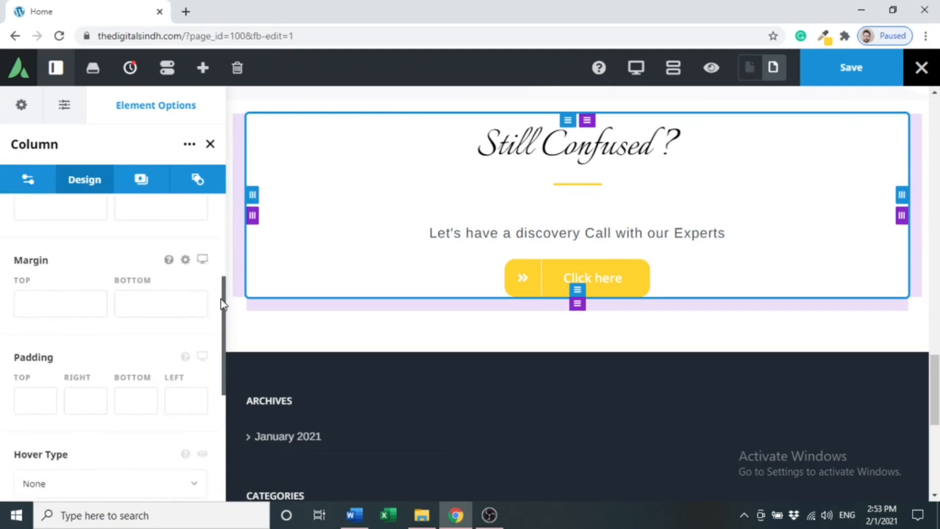
click(95, 314)
text(50)
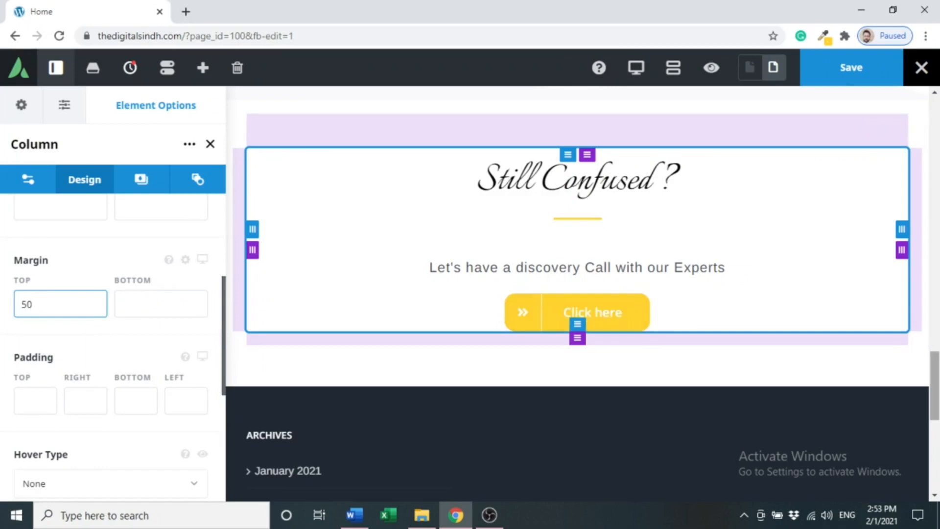
drag(935, 384, 935, 361)
scroll(935, 362, down, 1)
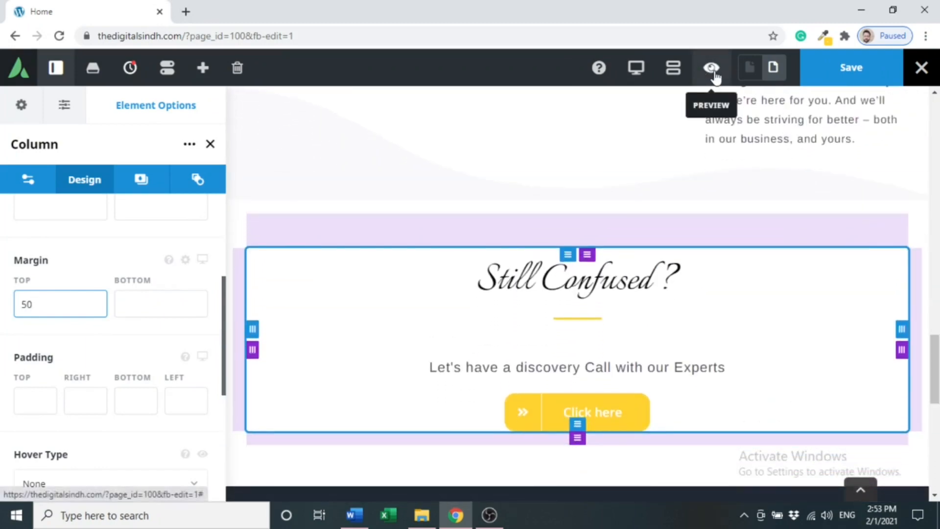
click(712, 71)
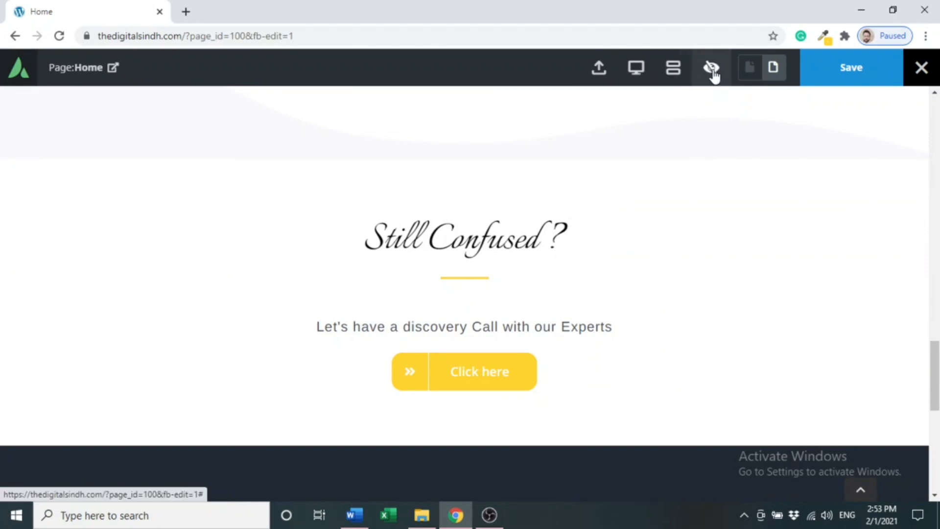
click(712, 71)
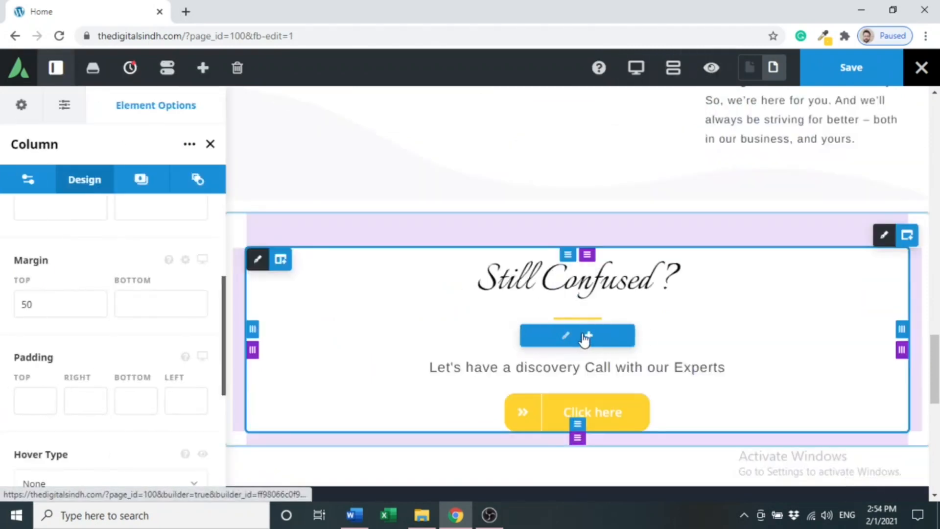
click(568, 337)
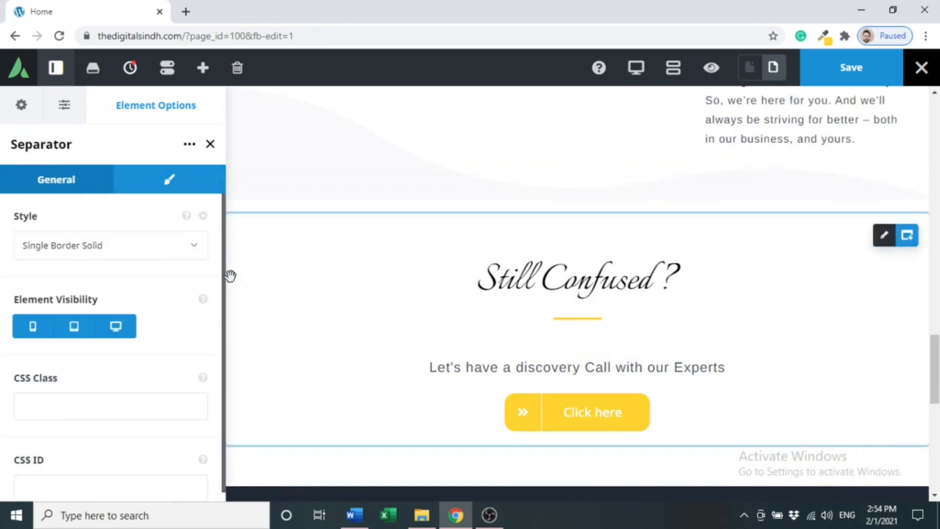
Change the yellow separator's bottom margin from 50 to 10.
click(160, 185)
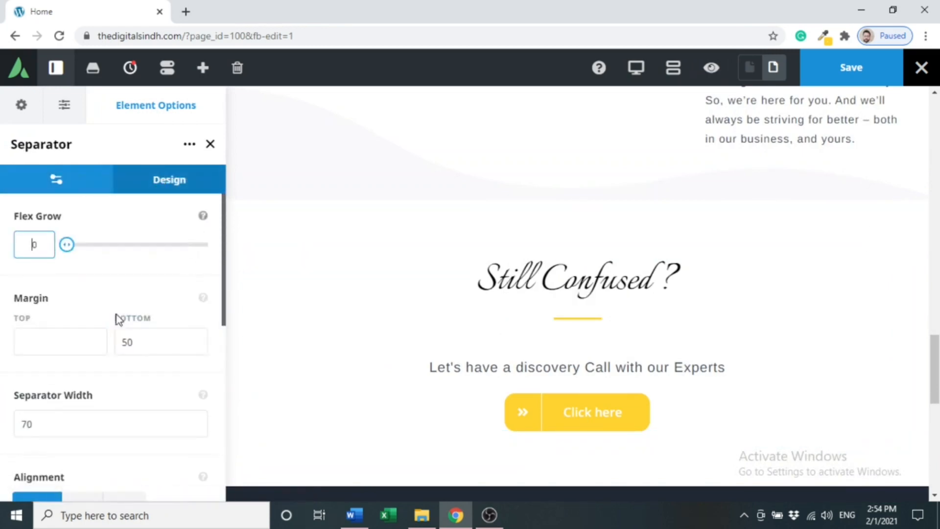
click(118, 342)
drag(141, 341, 102, 342)
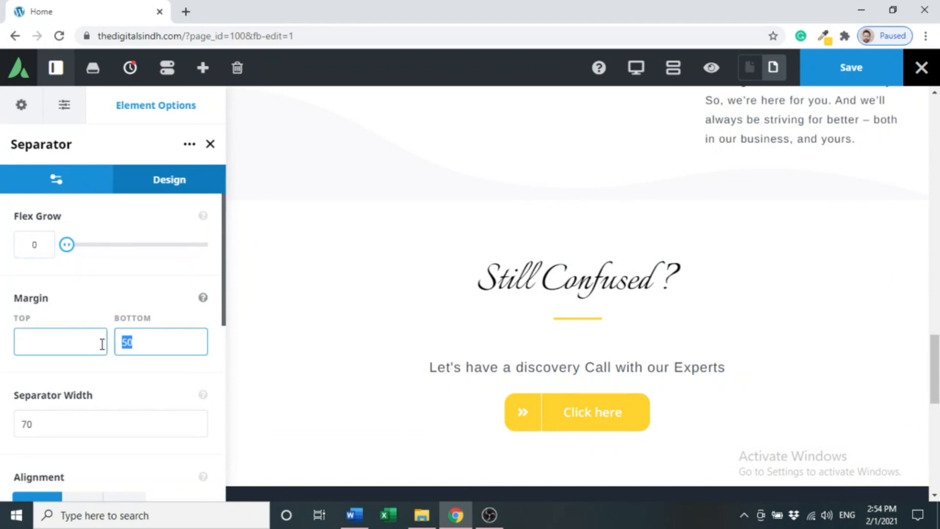
key(BackSpace)
click(129, 348)
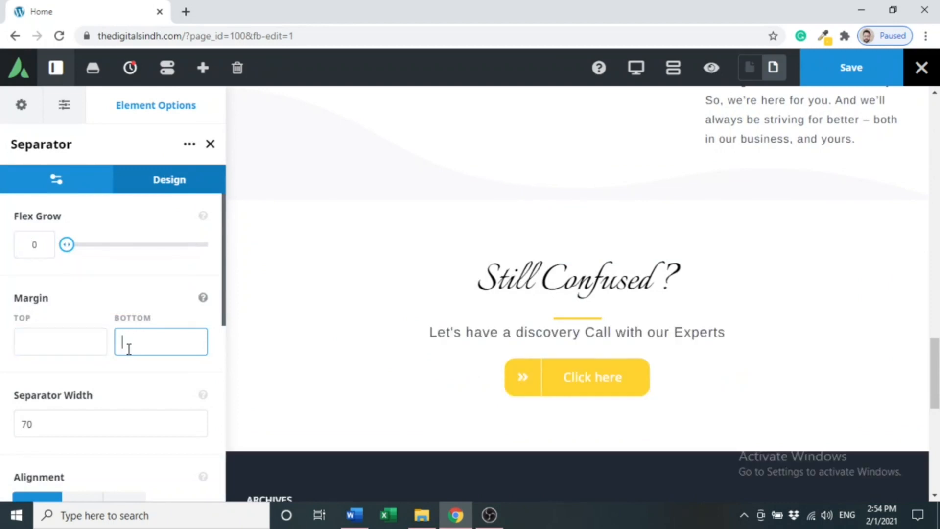
text(10)
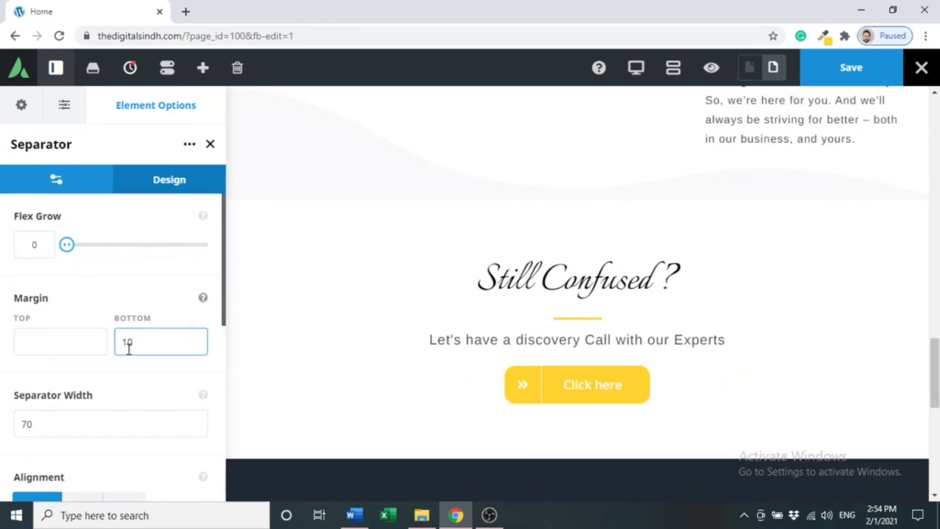
click(711, 71)
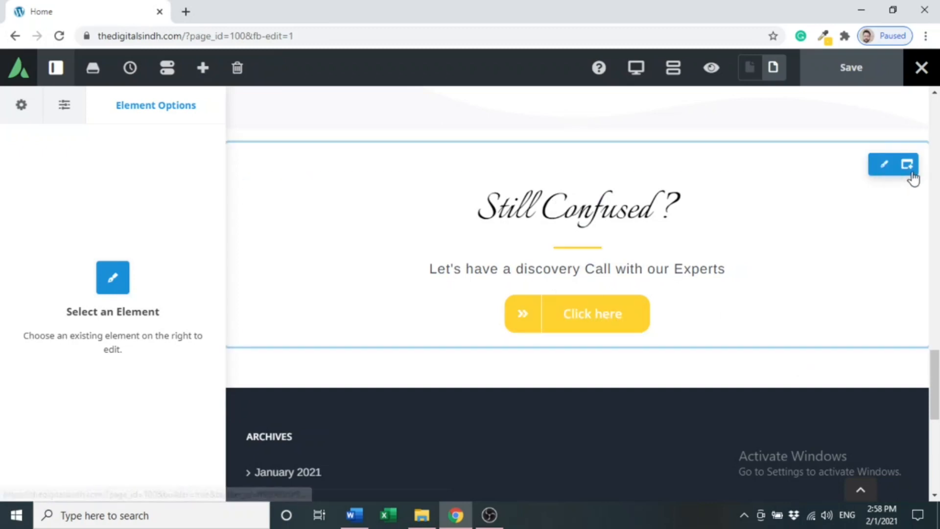
mouse_move(913, 172)
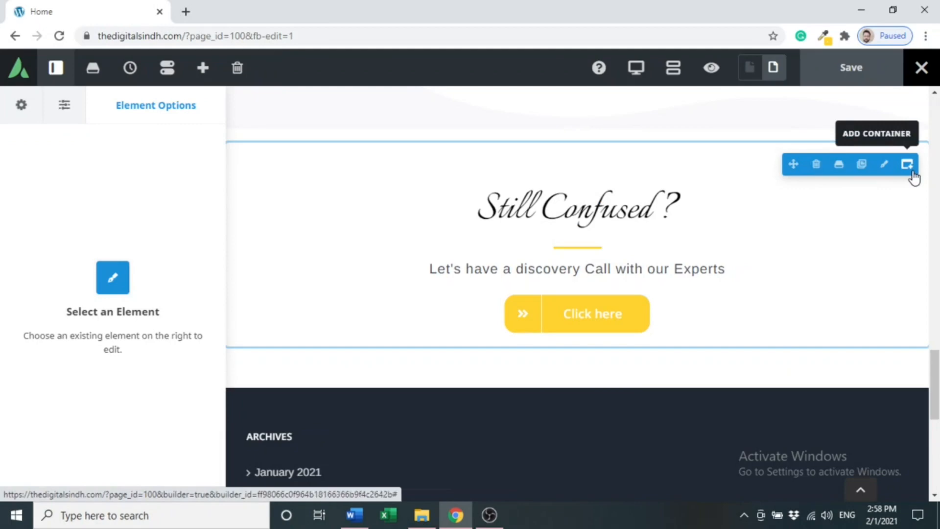
click(909, 168)
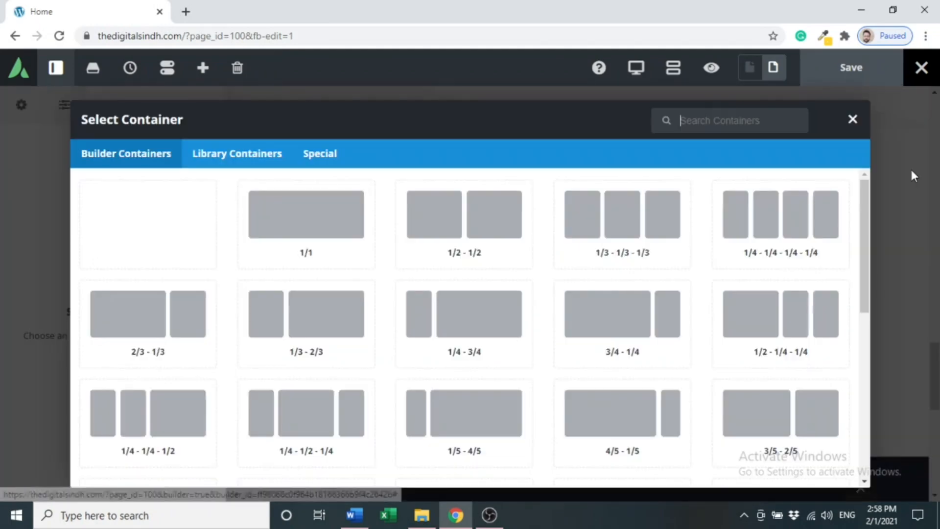
click(312, 243)
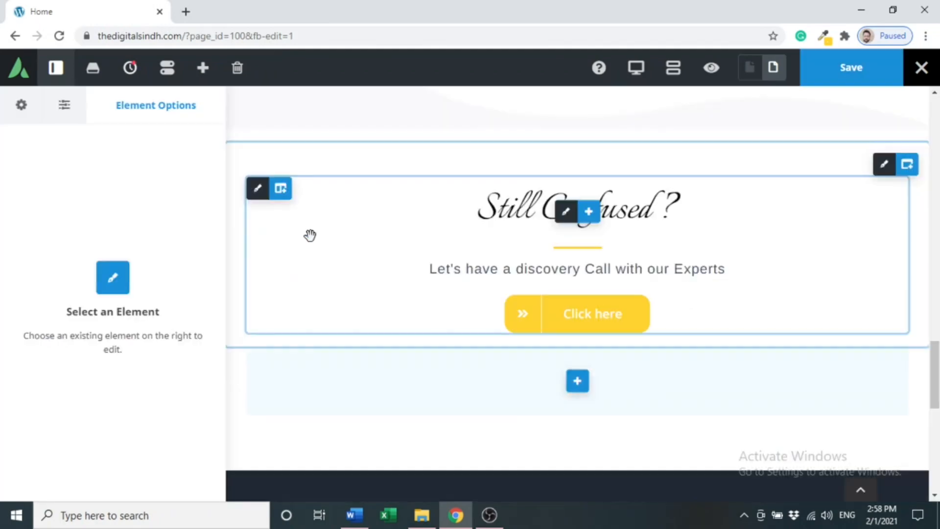
drag(937, 414, 938, 380)
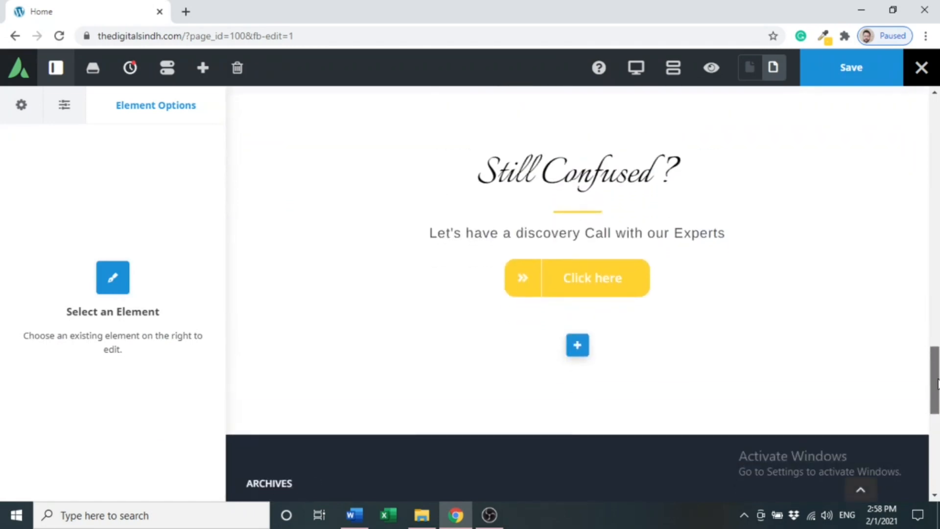
mouse_move(906, 333)
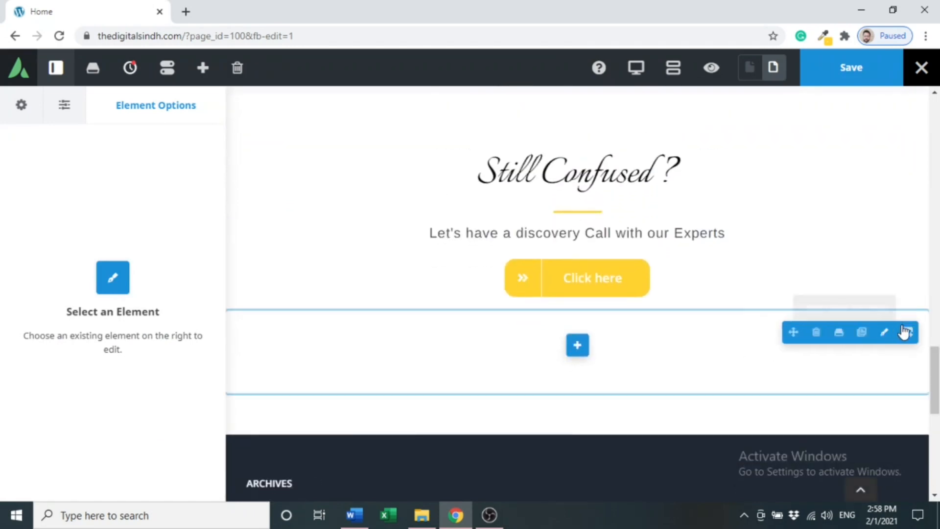
click(817, 333)
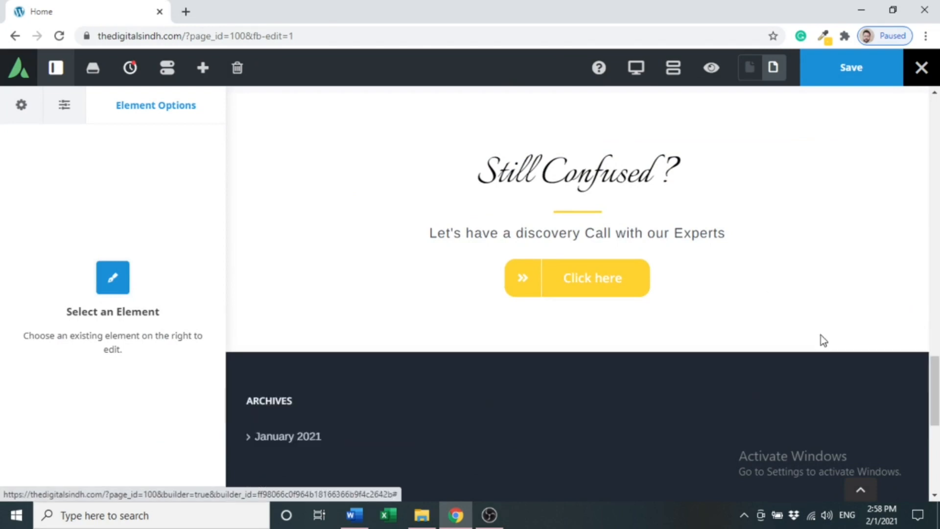
Clone the Still Confused ? section.
scroll(840, 332, up, 3)
mouse_move(908, 320)
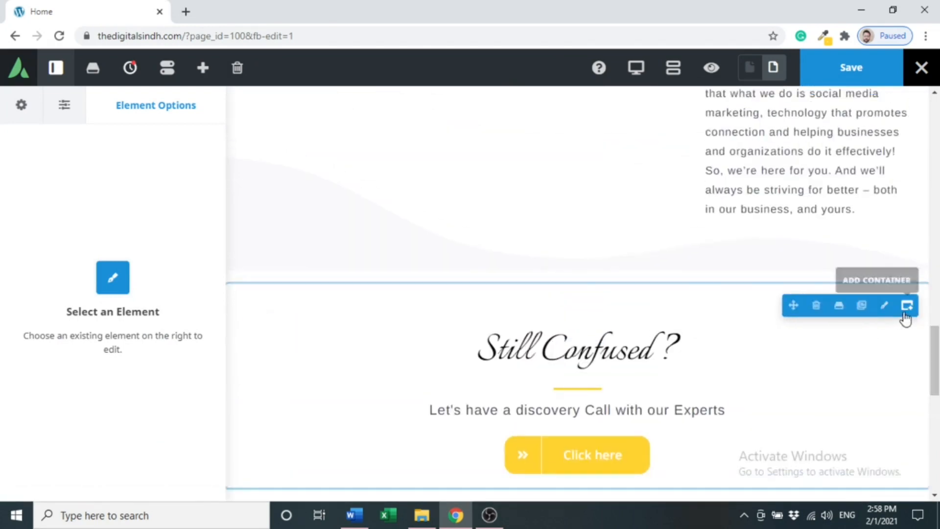
click(863, 309)
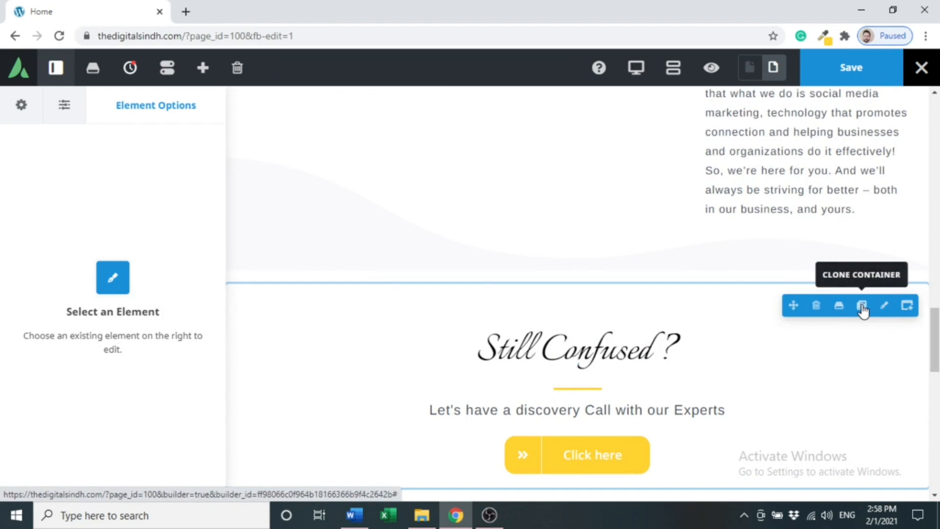
Delete the Click here button from the cloned section.
scroll(667, 339, down, 5)
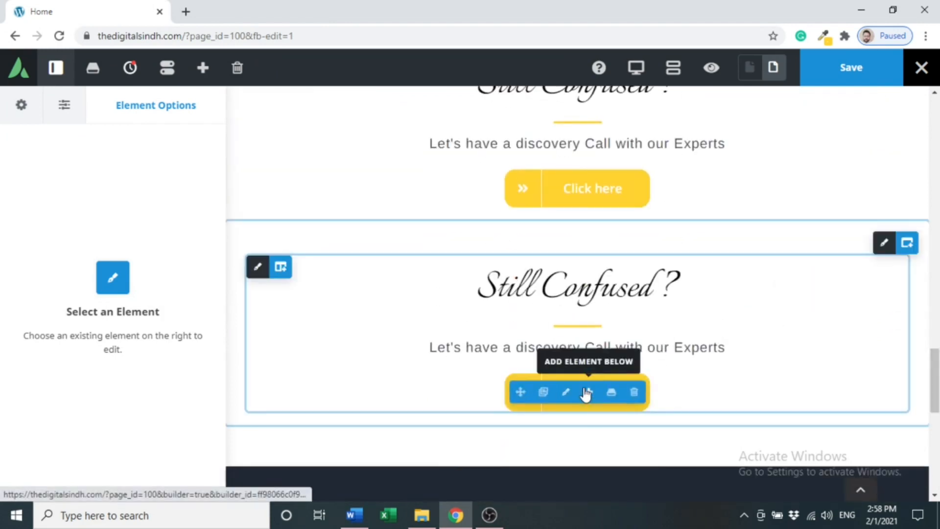
click(636, 393)
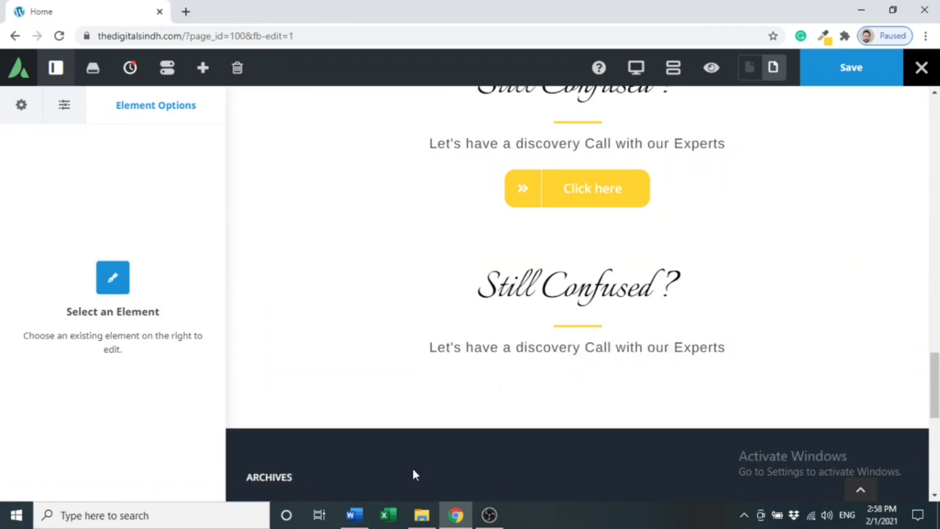
click(357, 517)
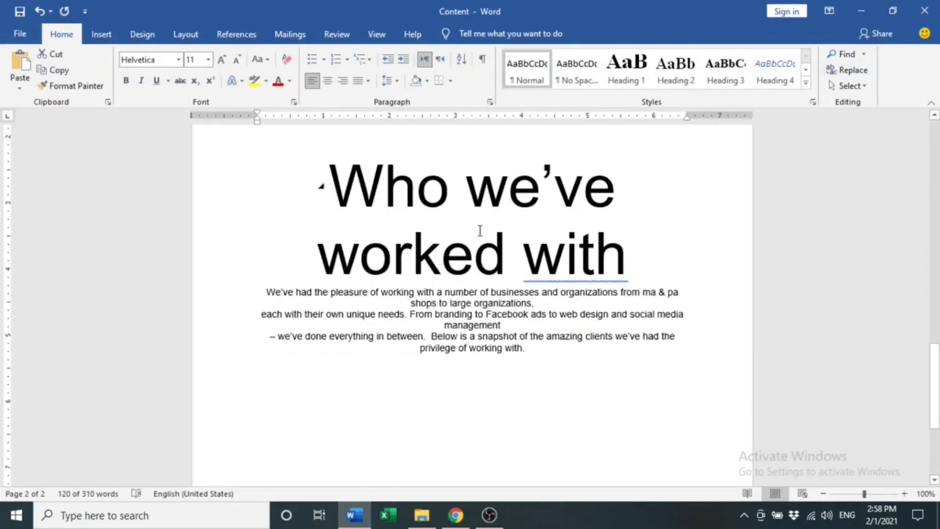
Paste Word's heading 'Who we've worked with' over the cloned section's Still Confused ? title.
triple_click(383, 214)
key(ctrl+c)
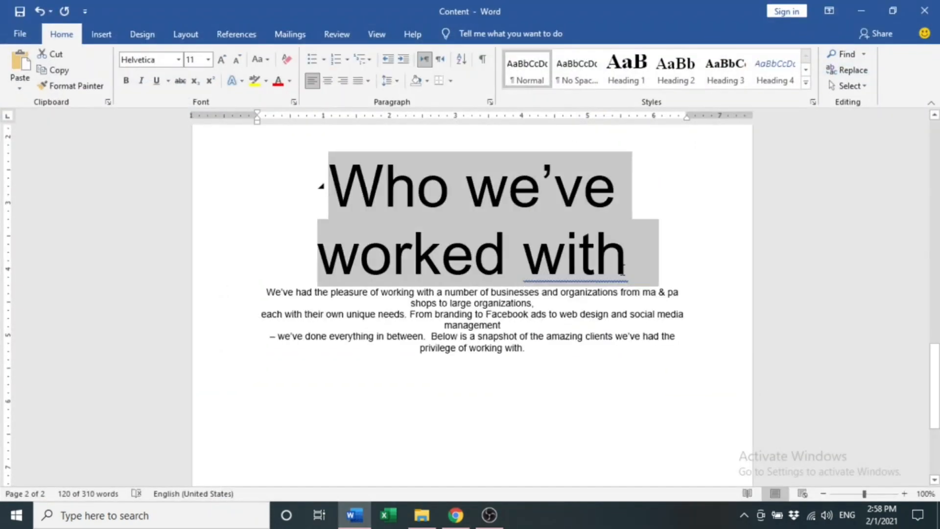
click(453, 515)
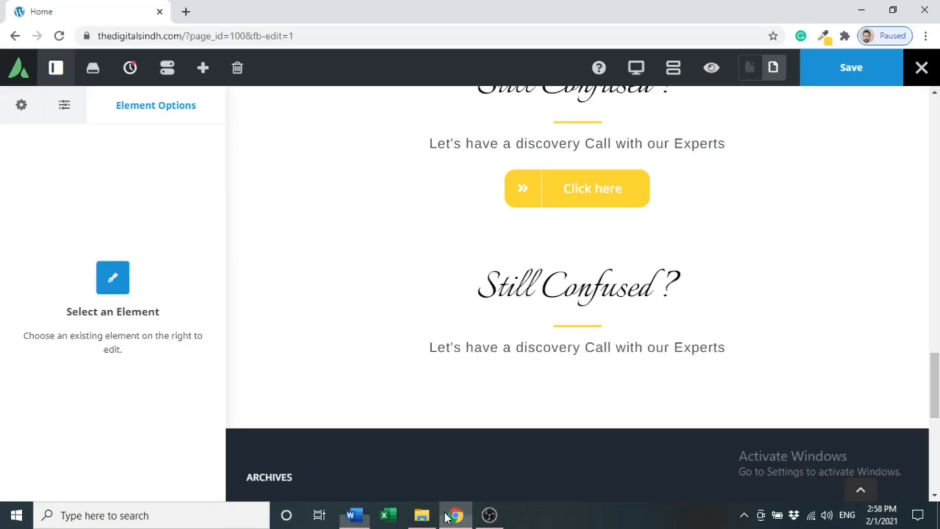
mouse_move(566, 294)
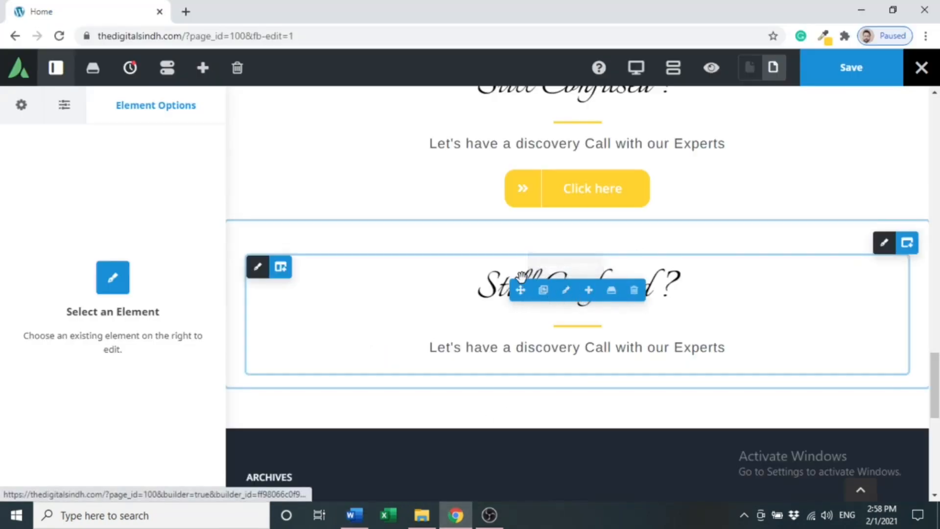
double_click(503, 288)
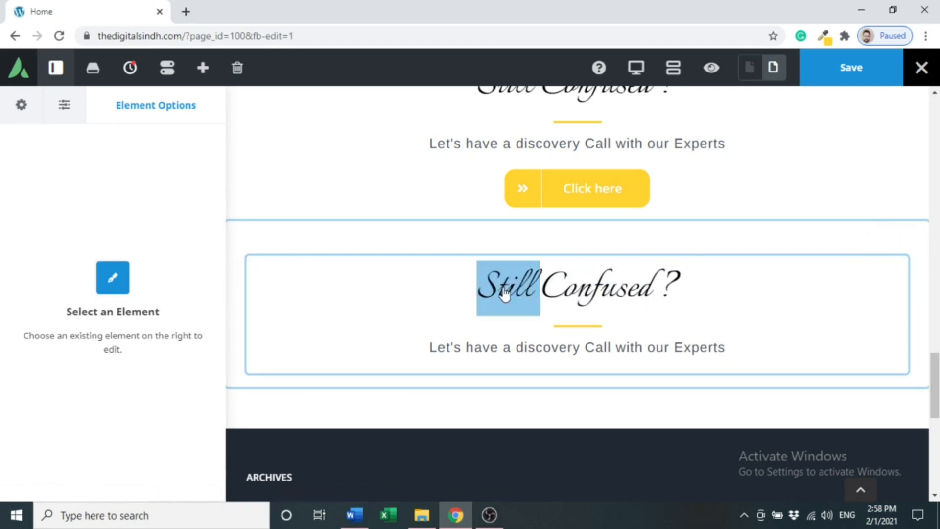
key(ctrl+a)
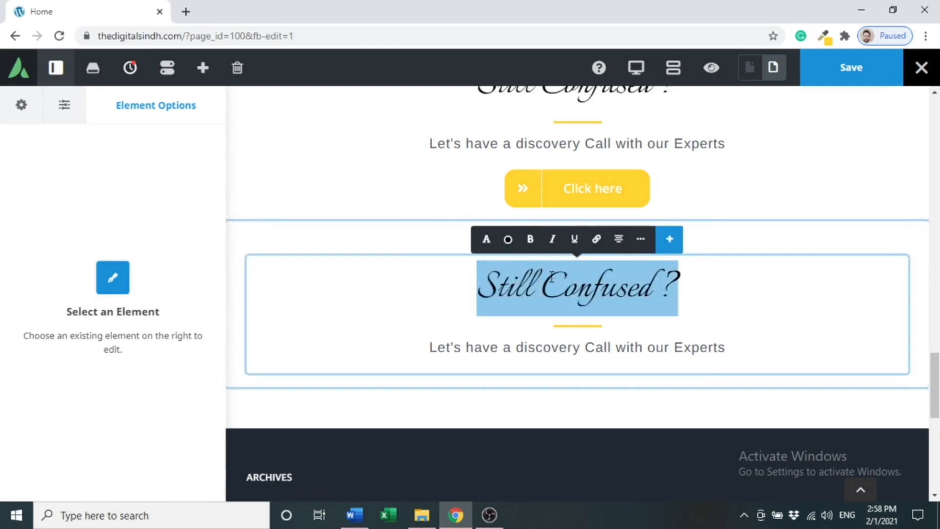
key(ctrl+v)
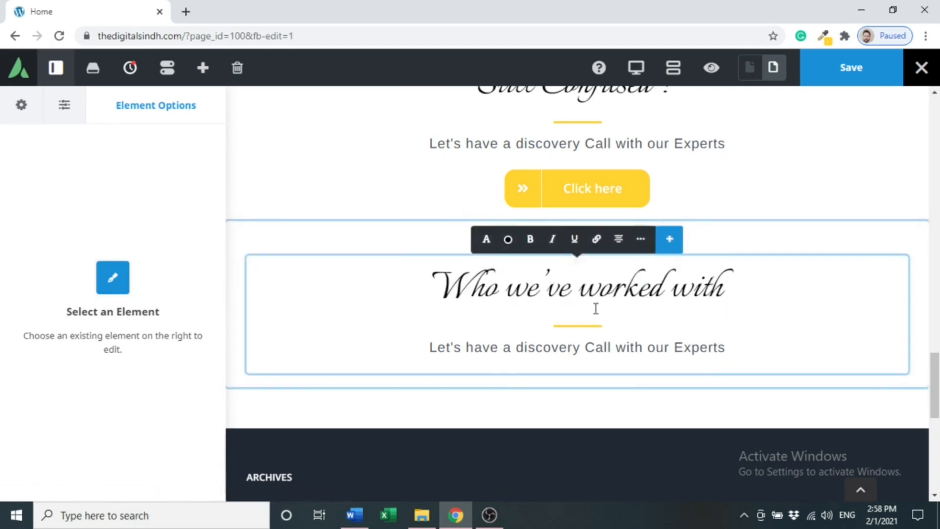
click(354, 515)
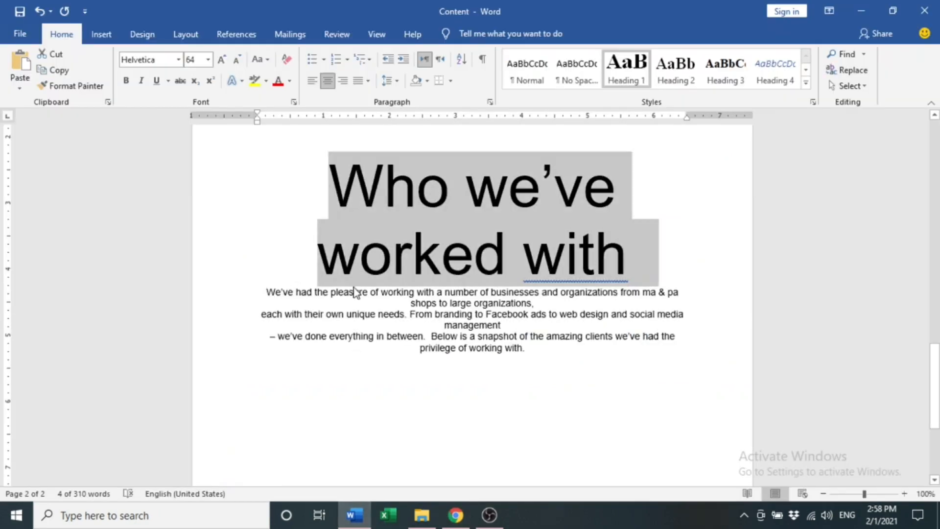
Replace the cloned section's discovery-call subtitle with the intro's first line, 'We've had the pleasure of working with…'.
click(509, 292)
double_click(510, 292)
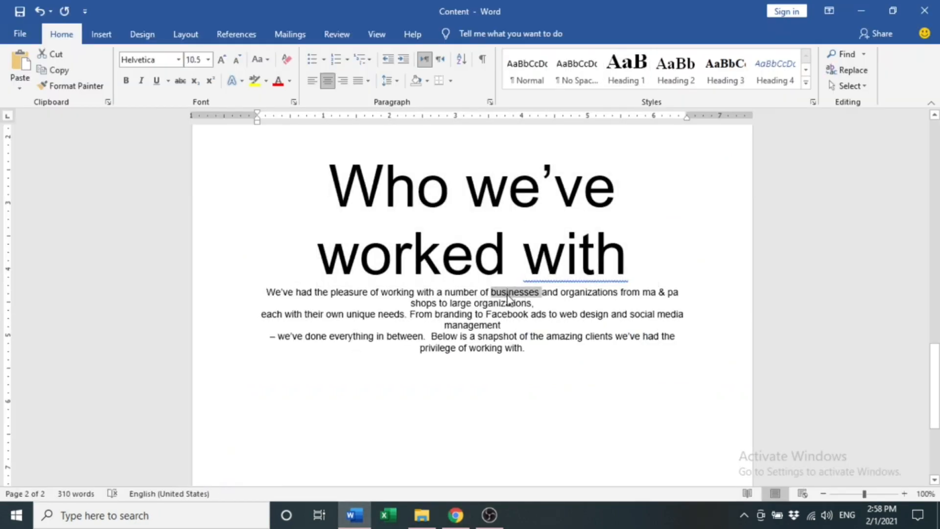
triple_click(509, 293)
click(507, 293)
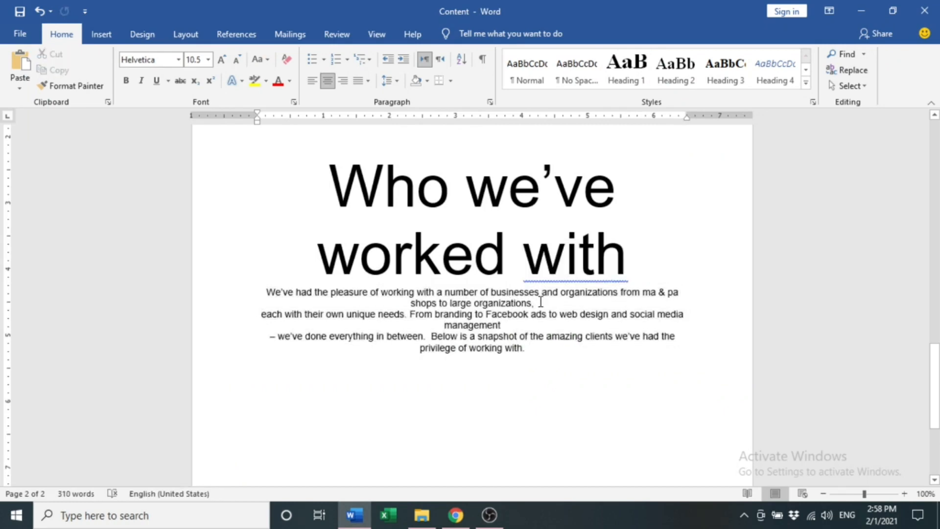
drag(541, 302, 215, 290)
key(ctrl+c)
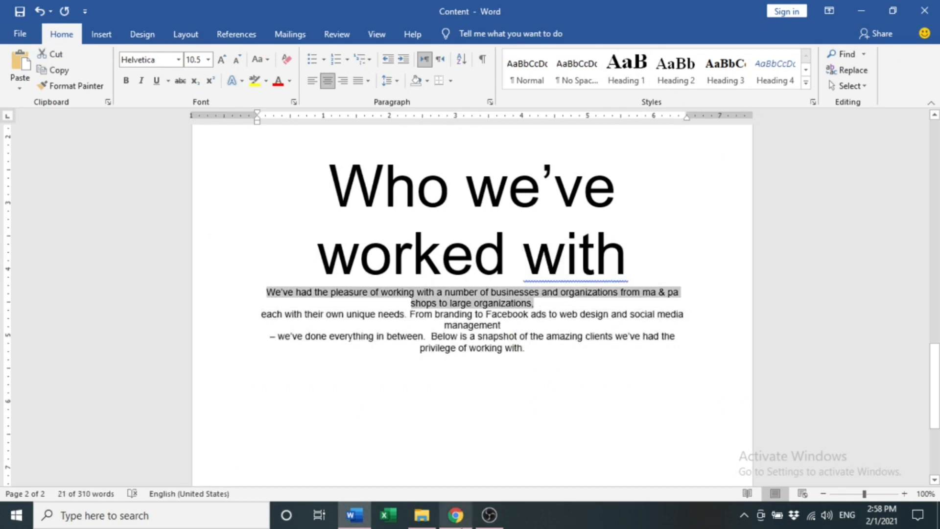
key(alt+Tab)
click(612, 347)
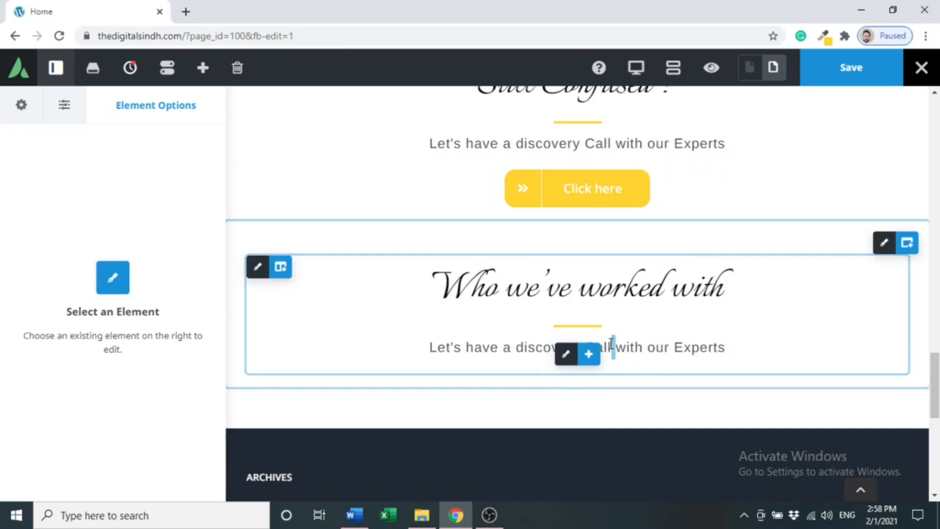
triple_click(612, 344)
key(ctrl+v)
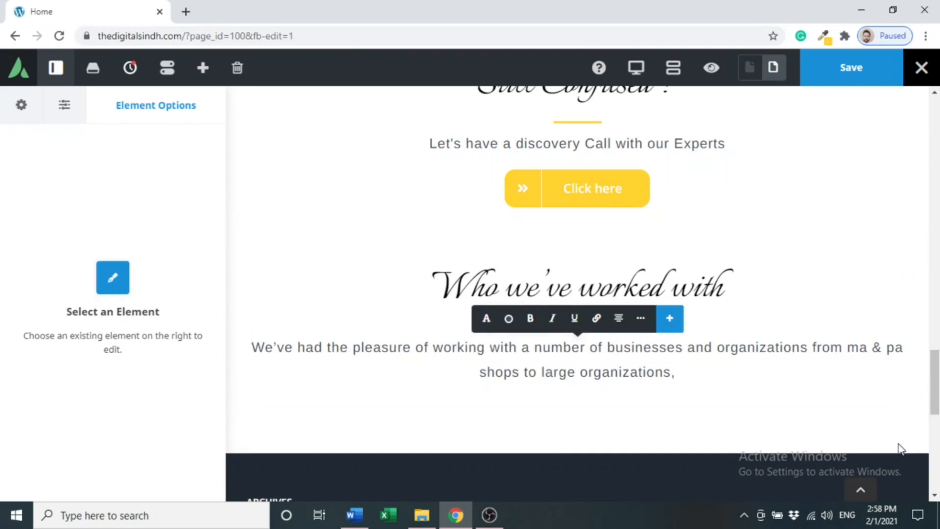
scroll(933, 386, down, 2)
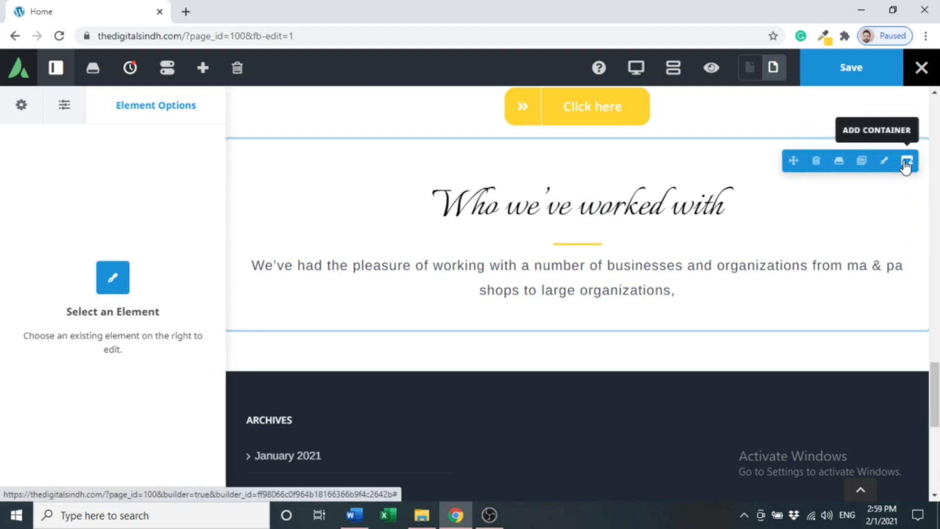
Add a 1/1 container below the section and insert an Image Carousel element into it.
click(905, 161)
click(302, 238)
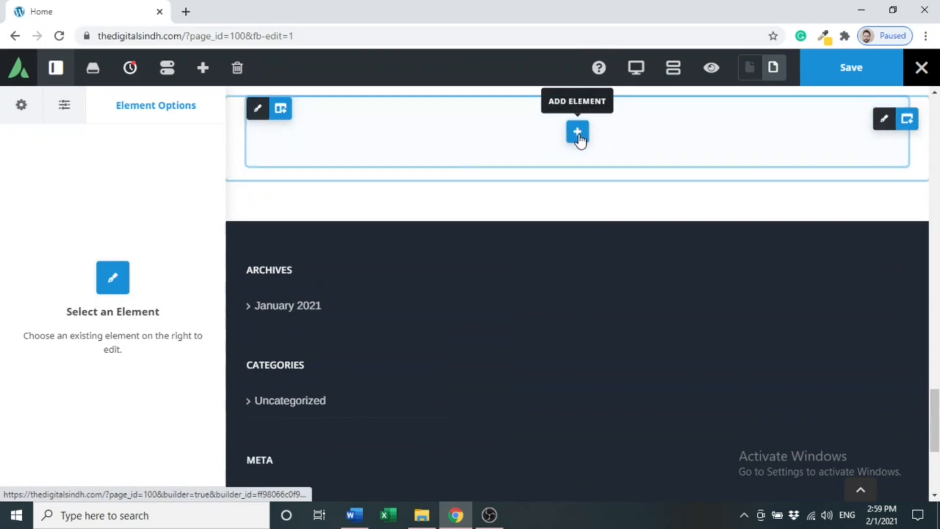
click(579, 133)
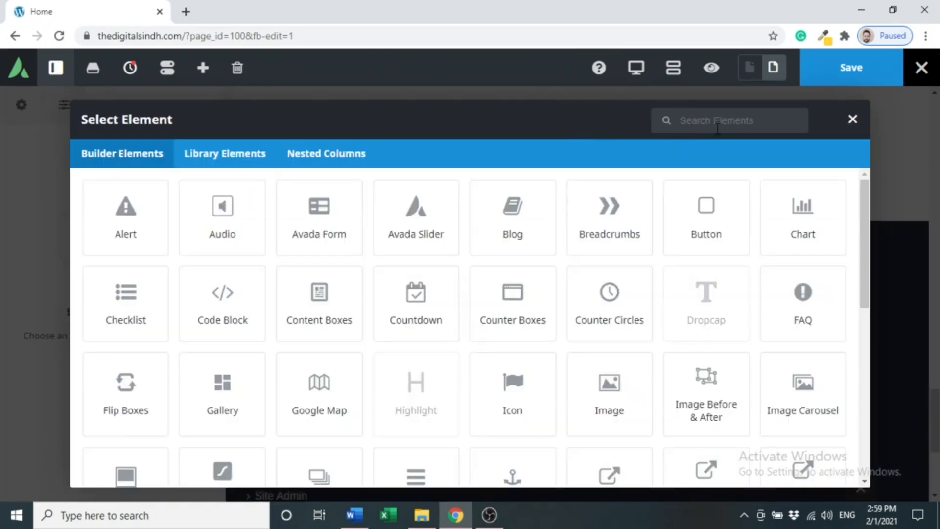
click(799, 406)
drag(935, 394, 934, 363)
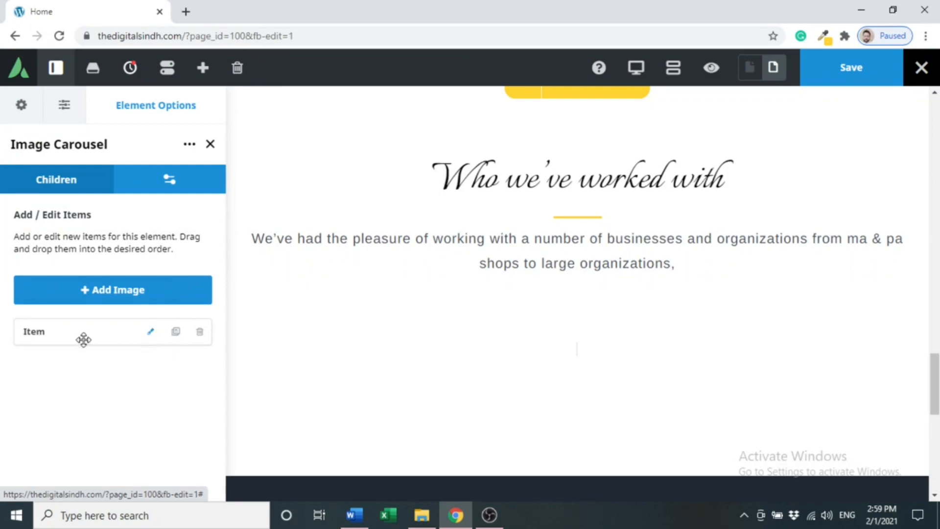
Set the first carousel item's image to the SARAZIN logo.
click(151, 336)
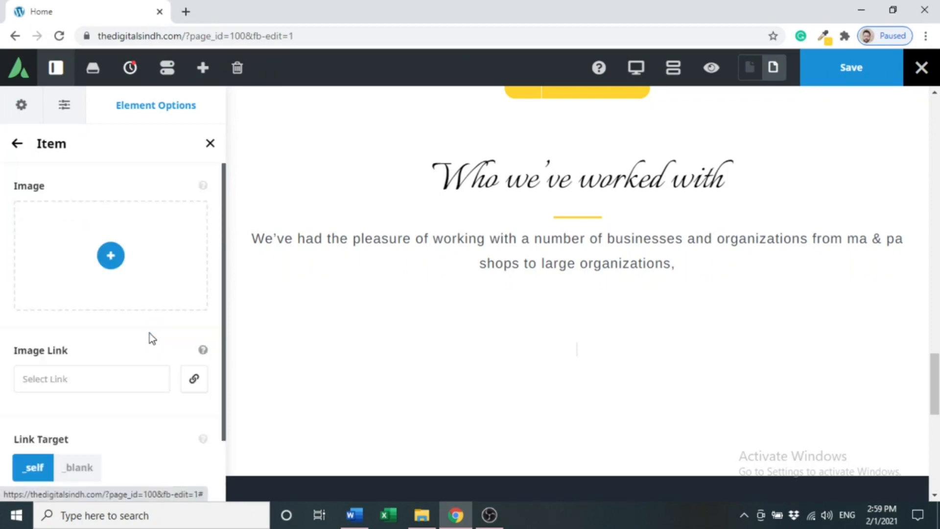
click(109, 255)
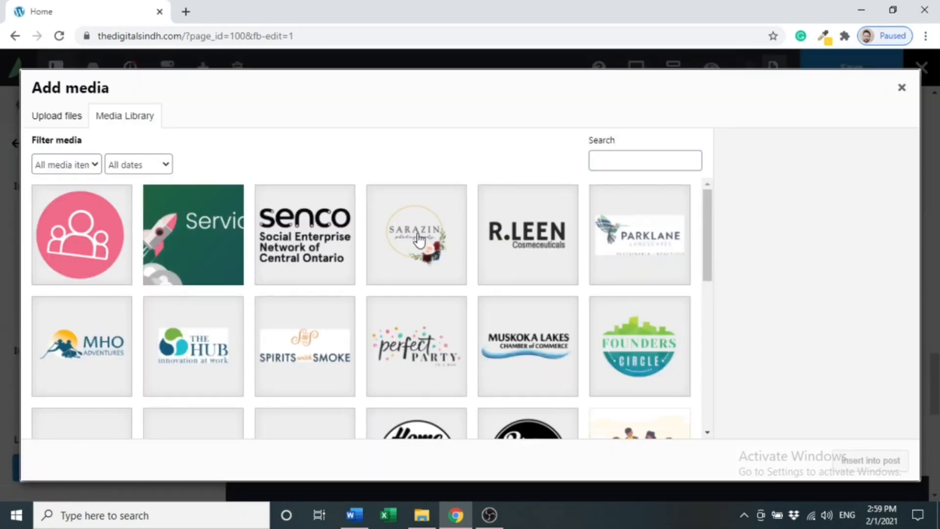
click(512, 240)
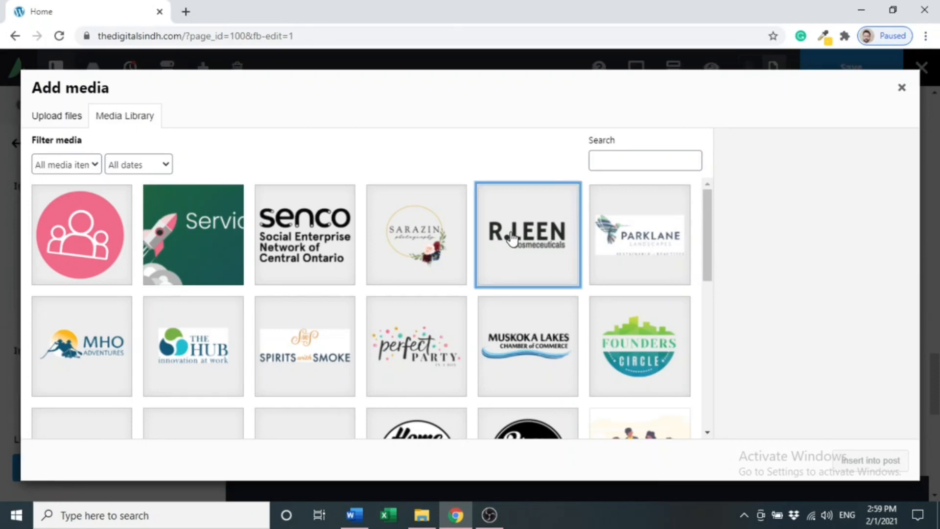
click(416, 262)
click(852, 460)
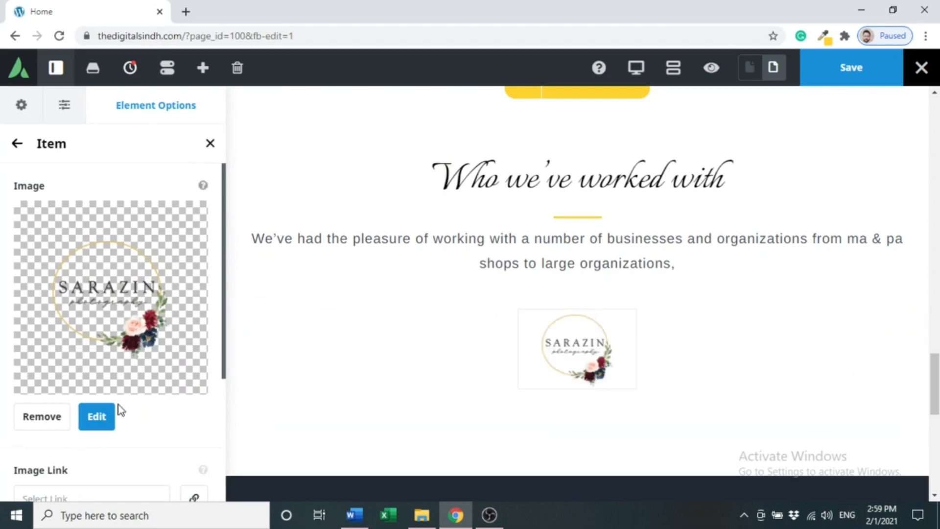
click(15, 143)
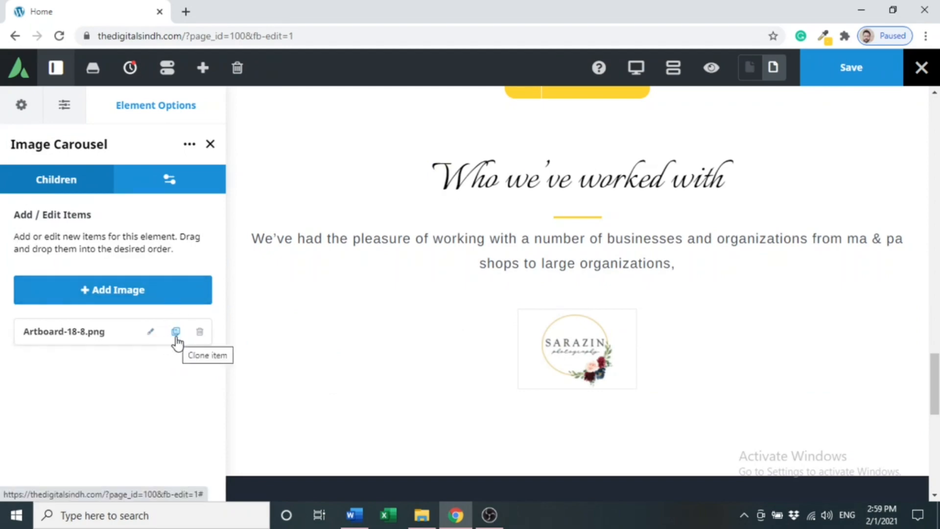
Add four more carousel items and fill the first new one with the R.LEEN logo.
click(165, 294)
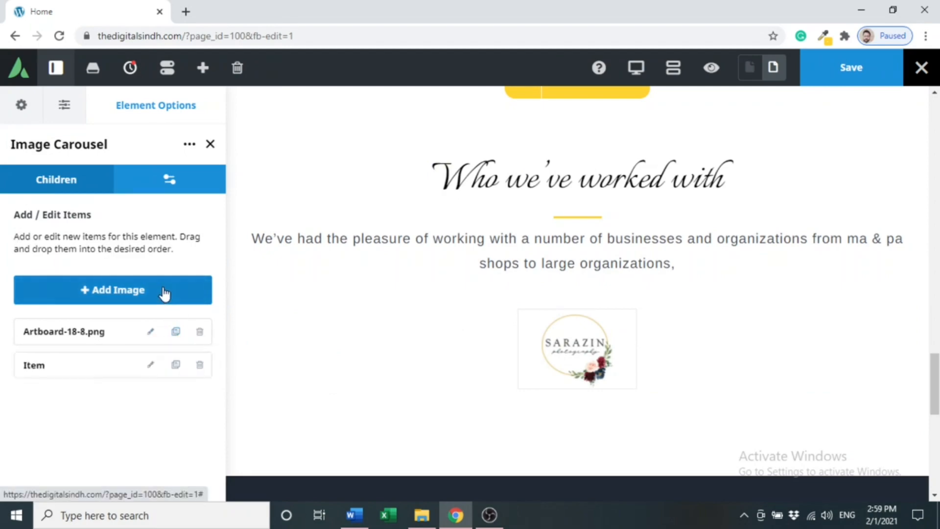
click(165, 294)
click(164, 294)
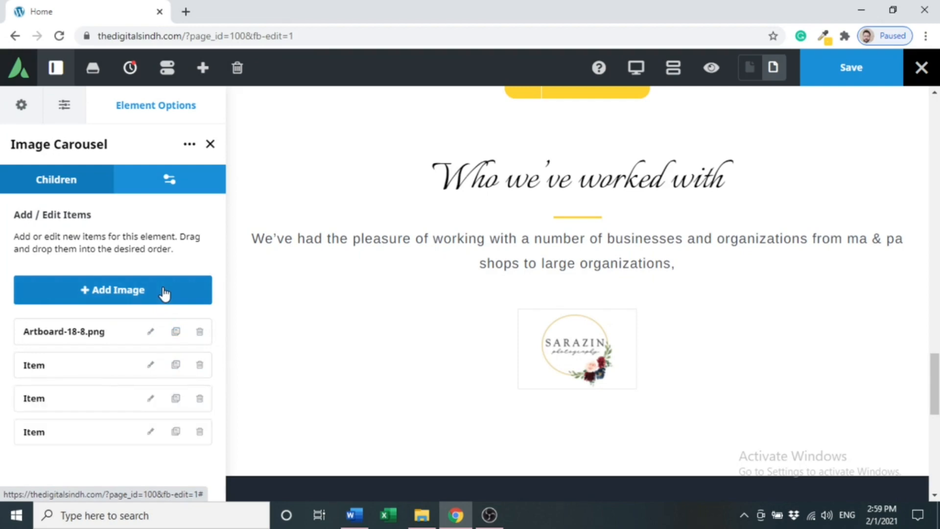
click(164, 294)
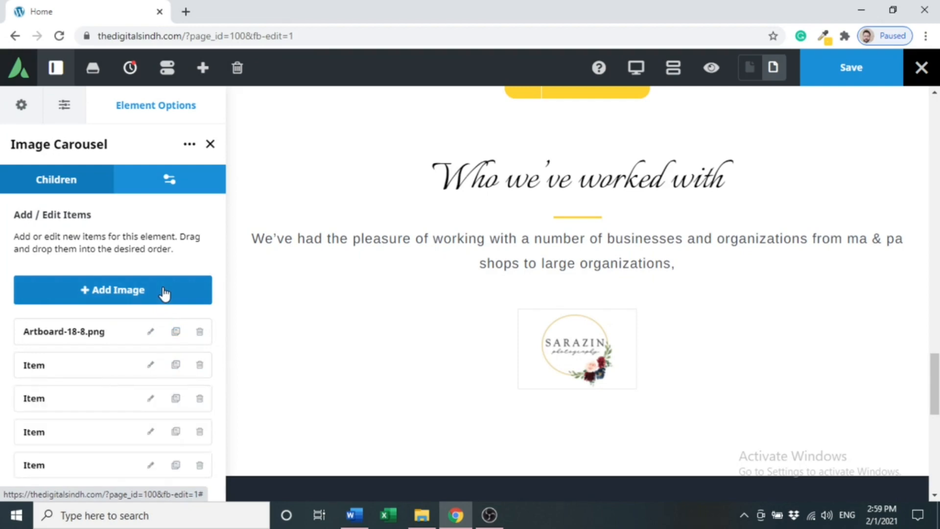
click(151, 366)
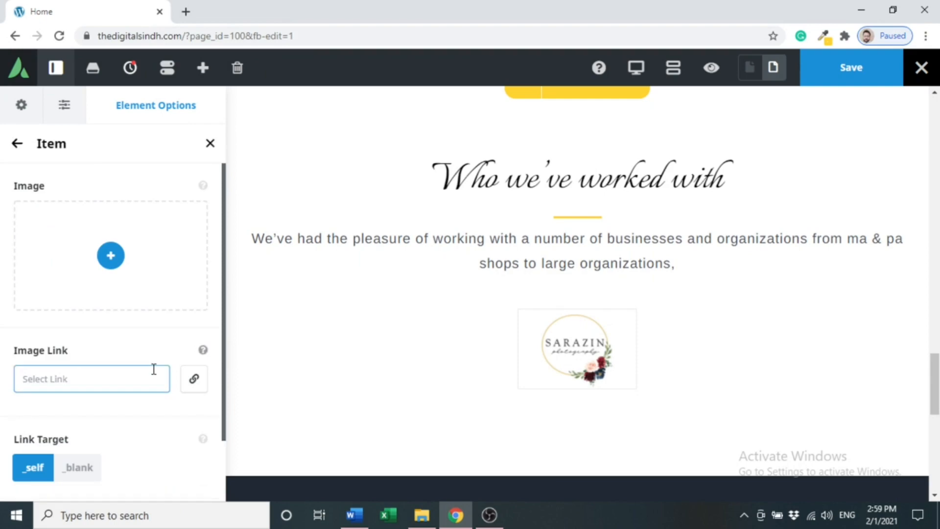
click(107, 258)
click(500, 231)
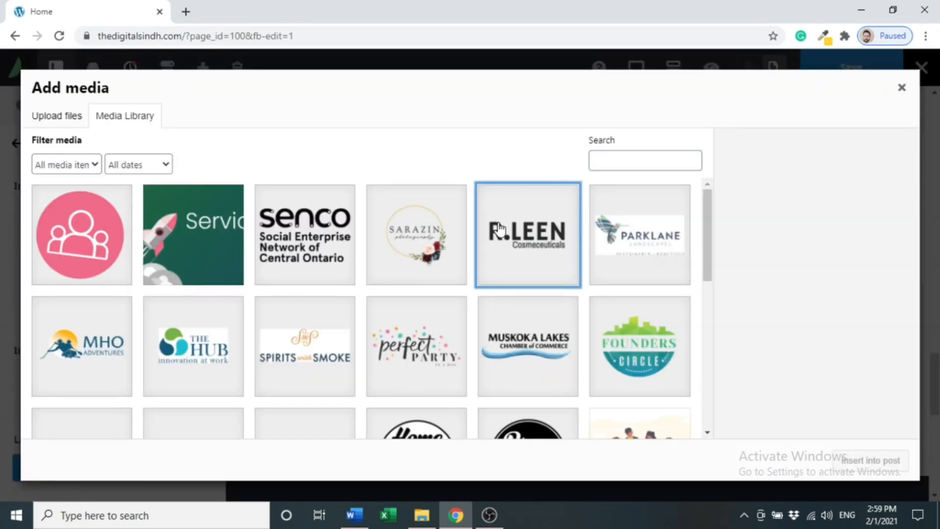
click(890, 466)
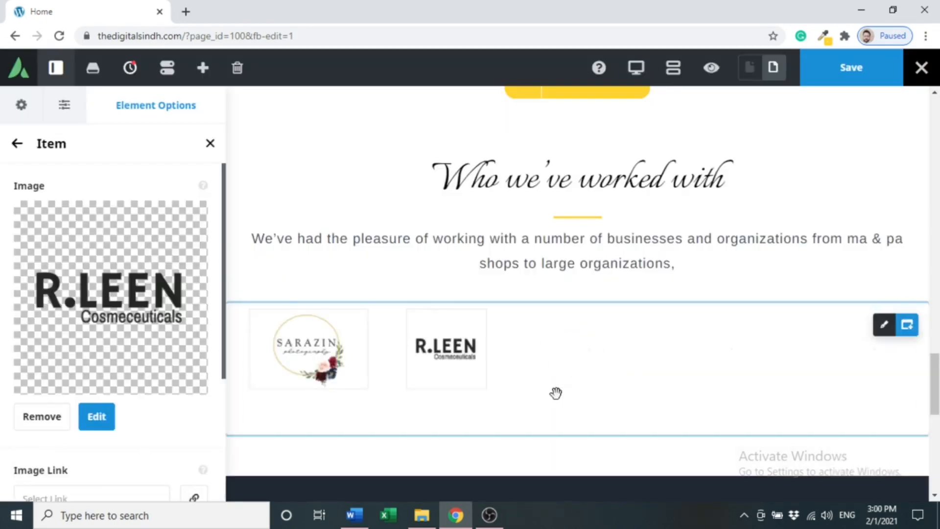
click(16, 143)
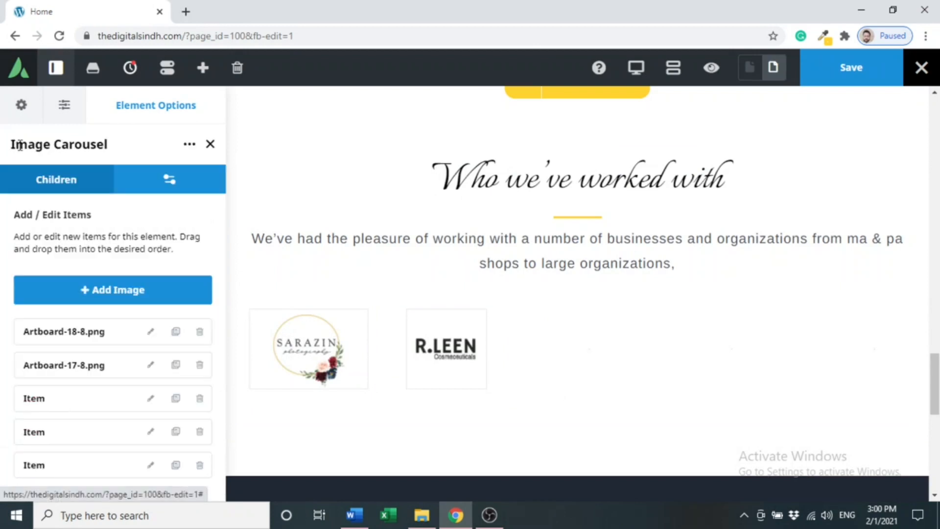
Fill the next two carousel items with the PARKLANE and MHO logos.
click(149, 399)
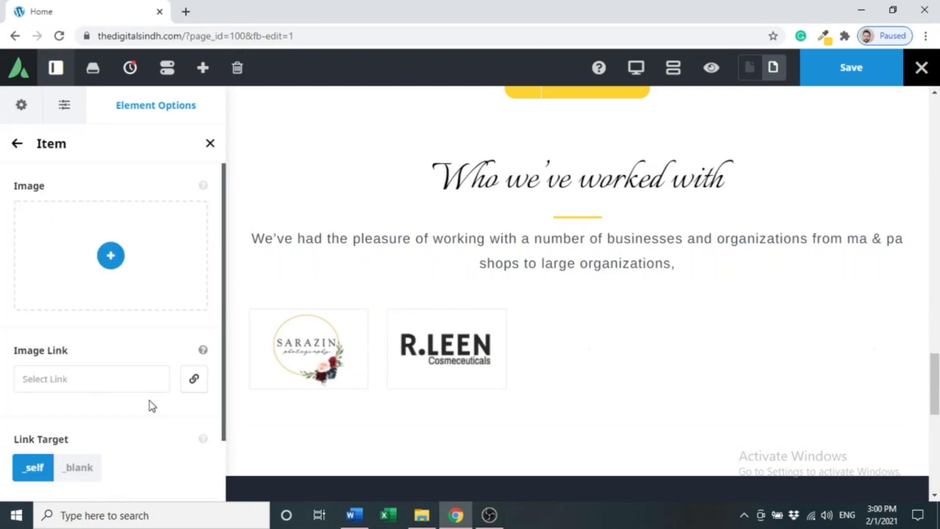
click(105, 254)
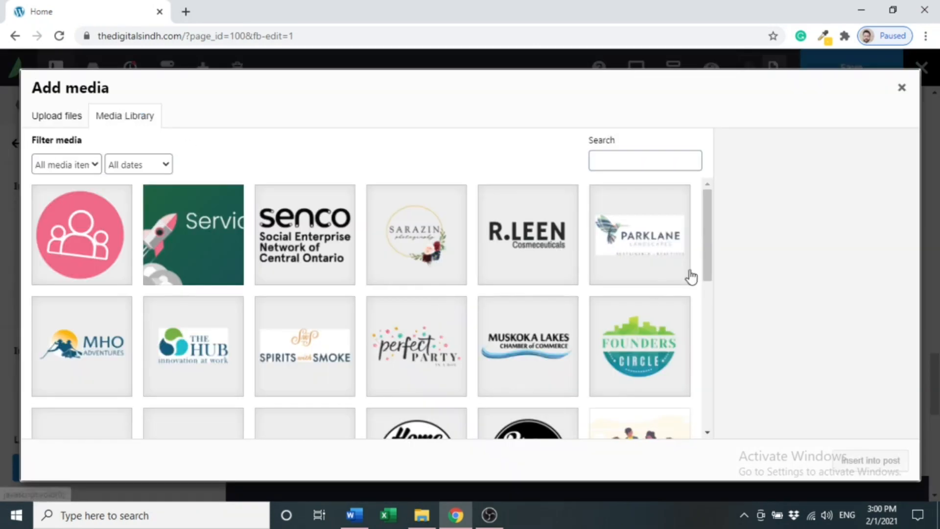
click(650, 269)
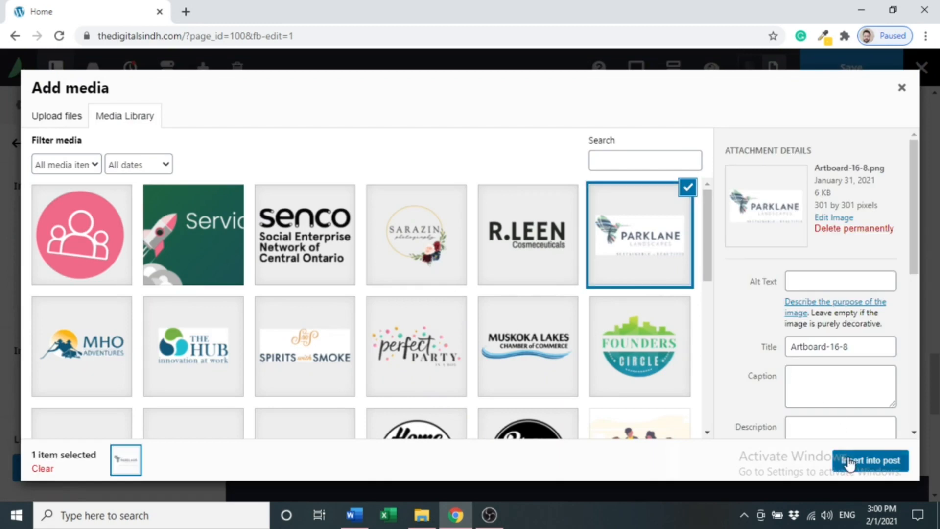
click(870, 460)
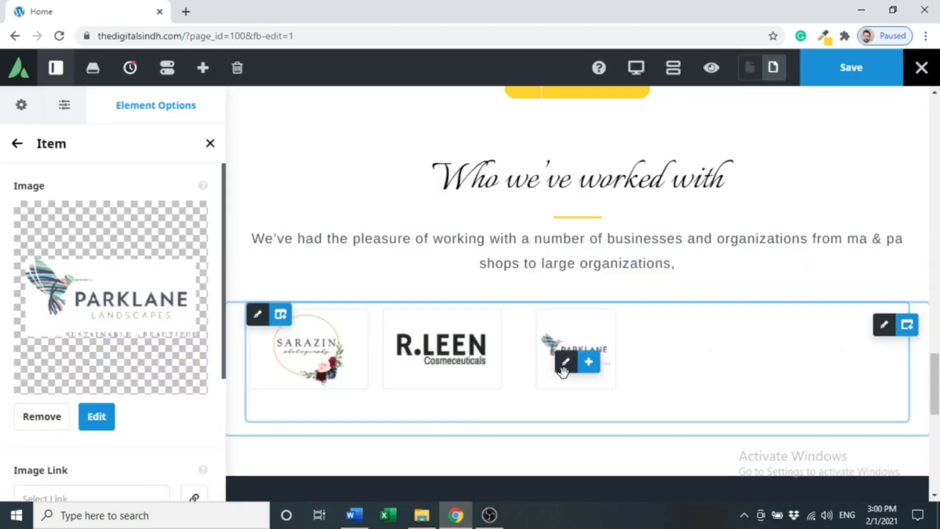
click(16, 143)
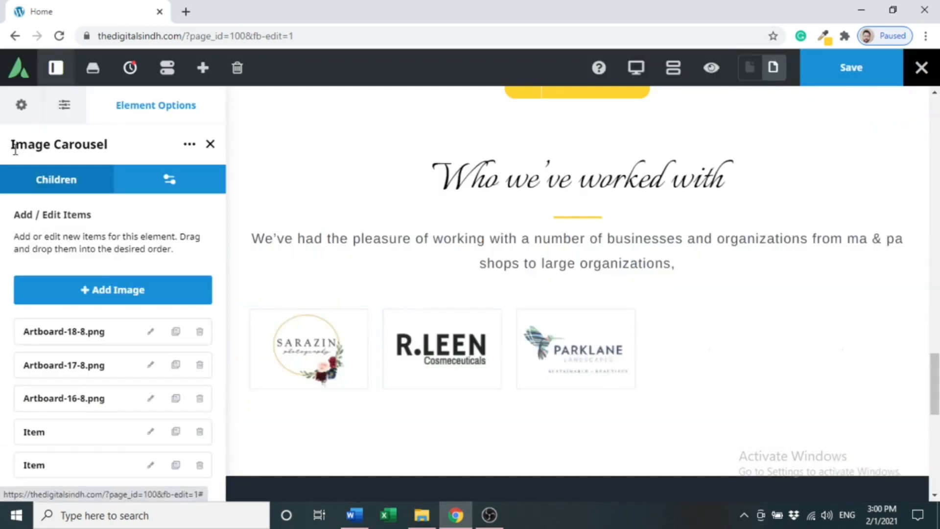
click(150, 433)
click(111, 255)
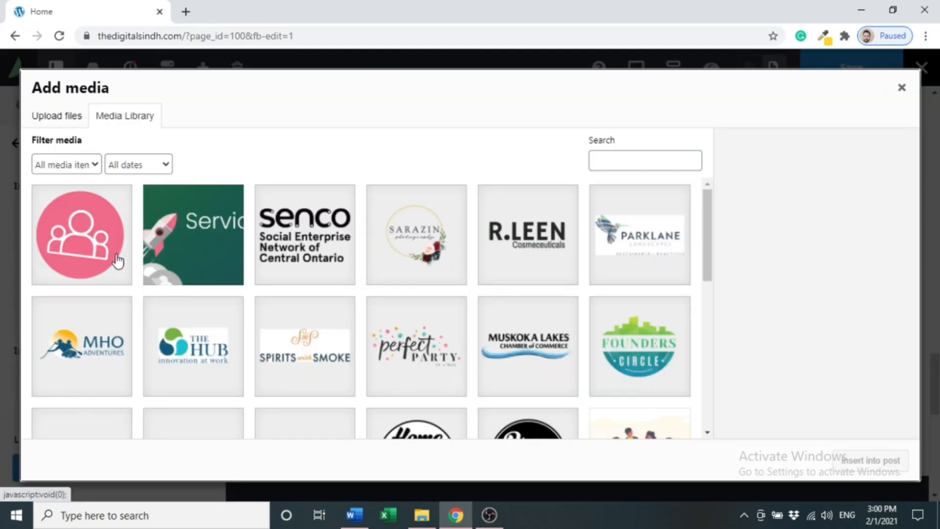
click(97, 341)
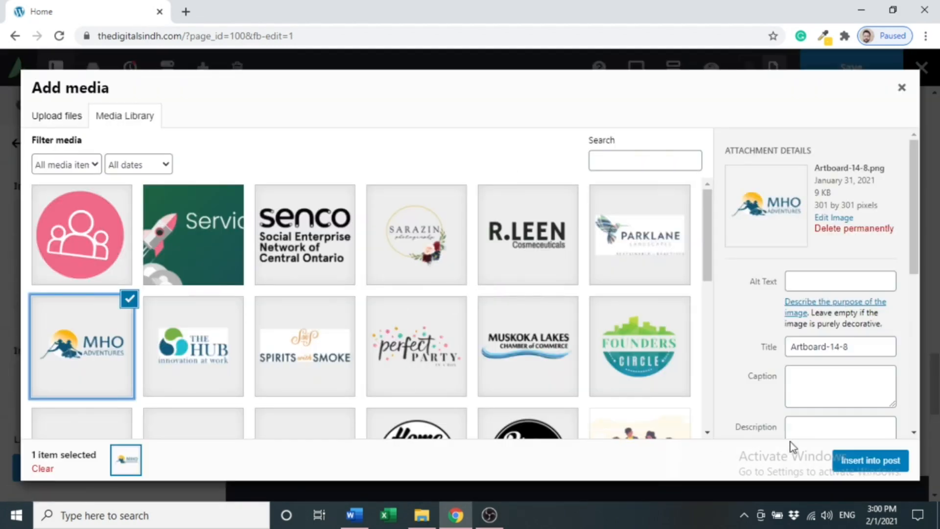
click(866, 460)
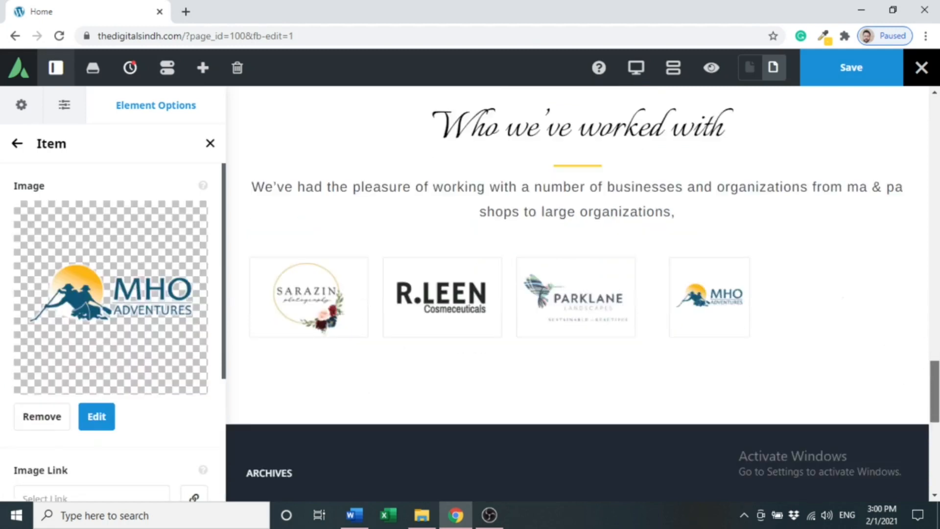
click(18, 144)
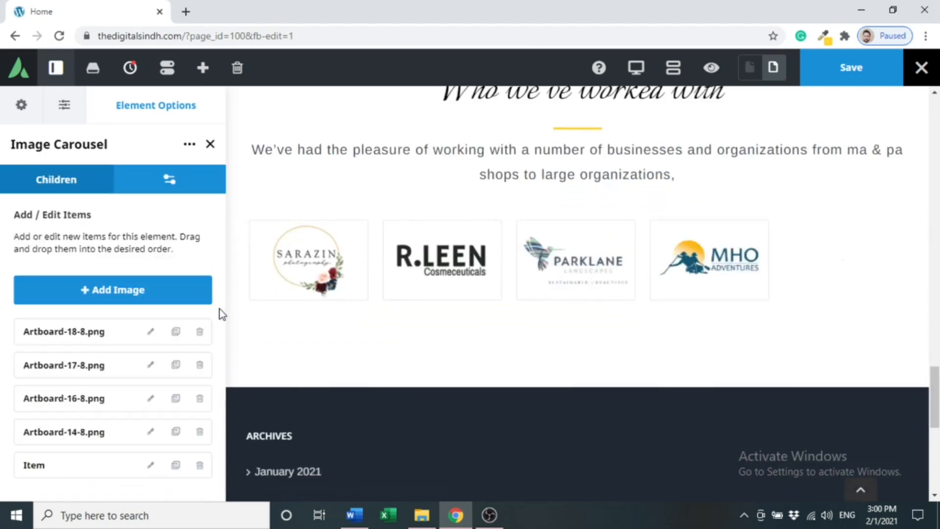
Fill the next carousel item with THE HUB logo.
drag(218, 349, 140, 474)
click(148, 469)
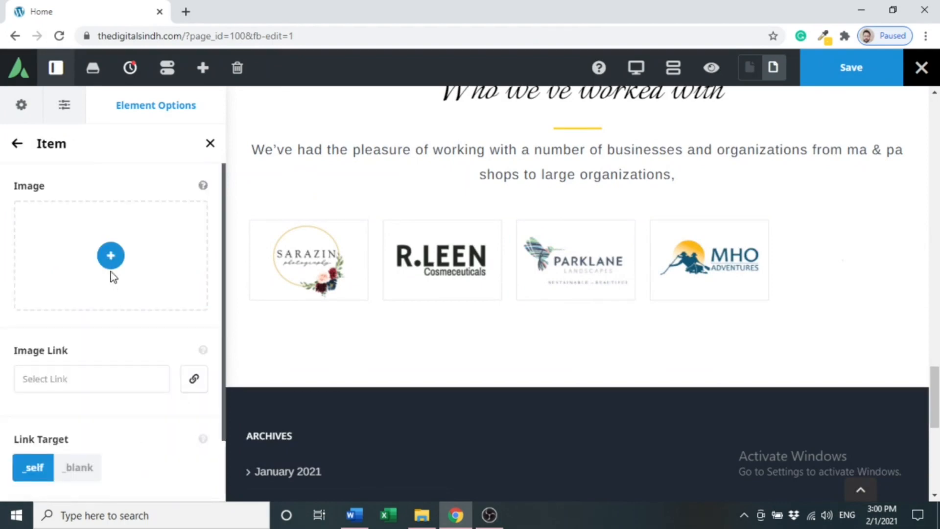
click(111, 257)
click(220, 364)
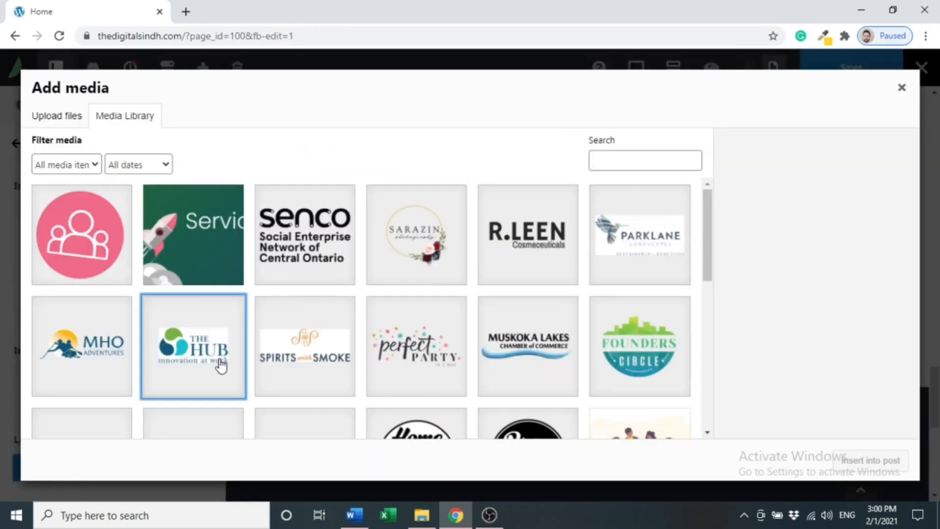
click(863, 452)
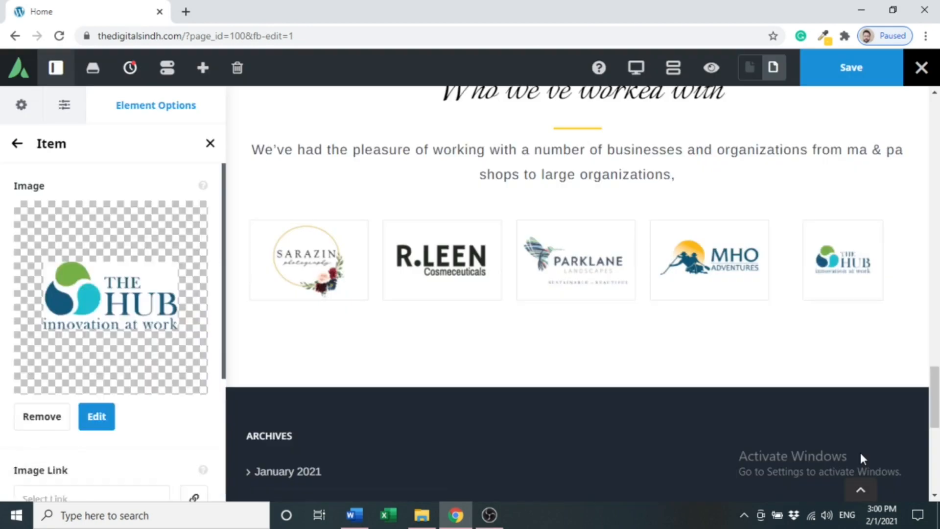
click(15, 145)
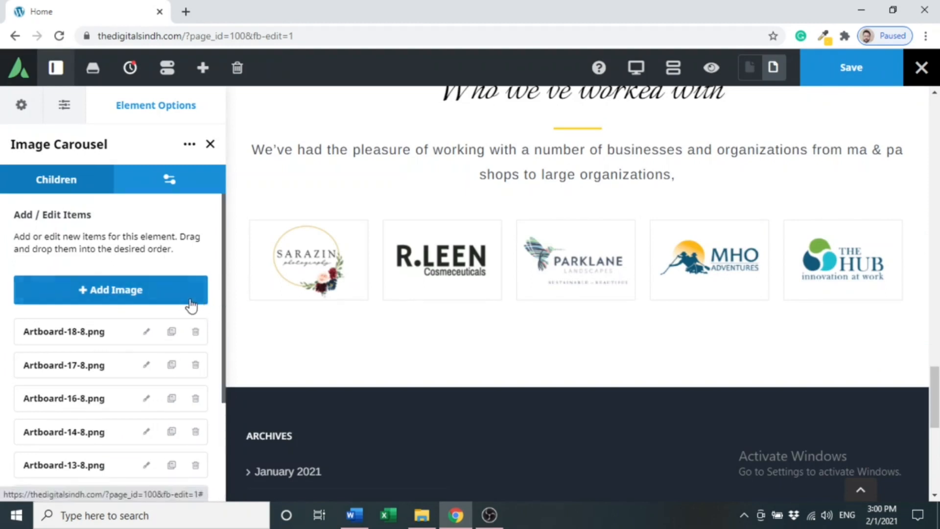
Fill another carousel item with THE HUB logo and slide the carousel to check it.
drag(222, 312, 221, 418)
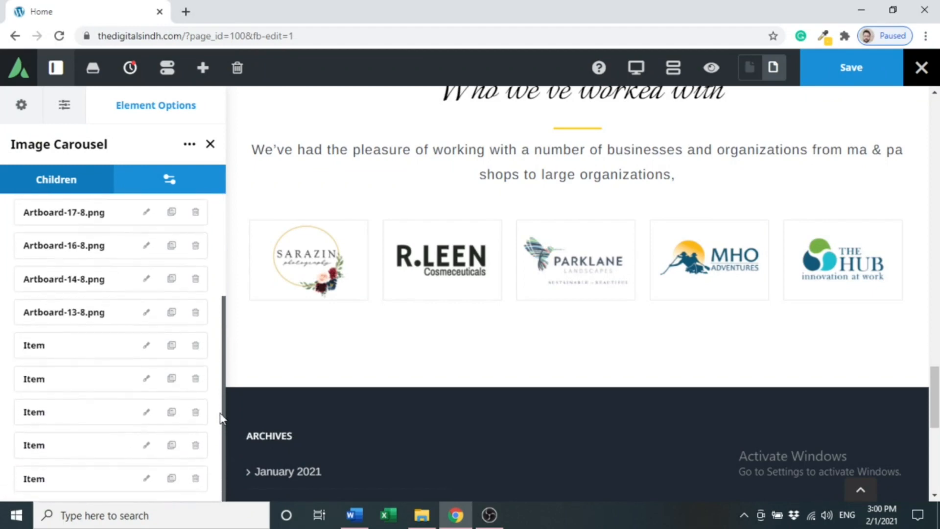
click(146, 346)
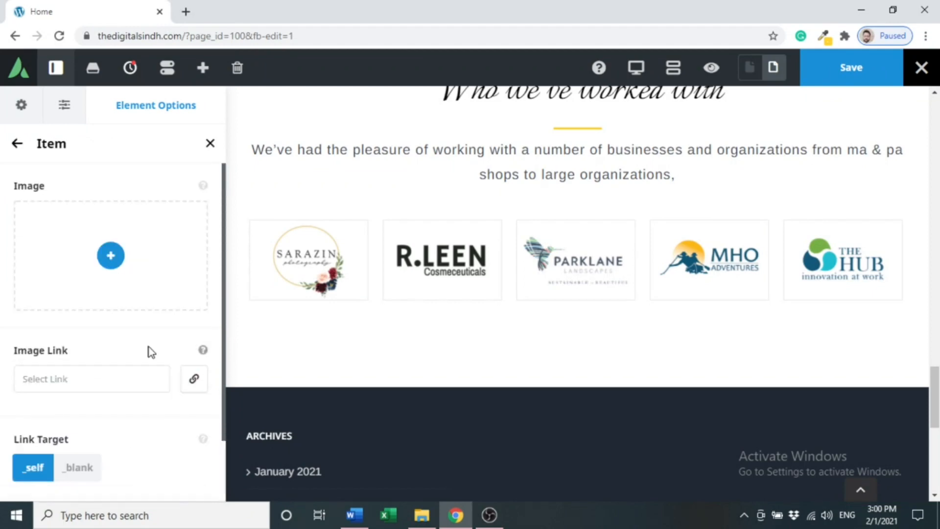
click(106, 256)
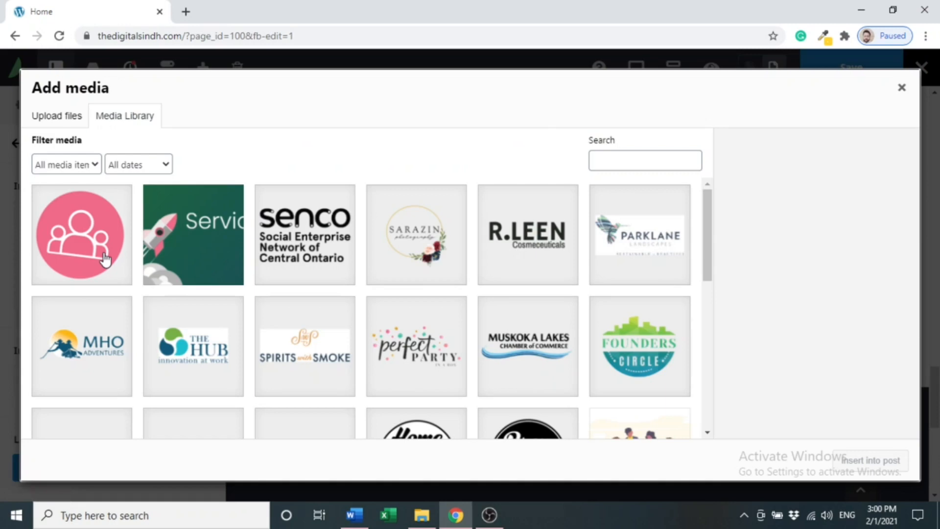
click(218, 356)
click(857, 462)
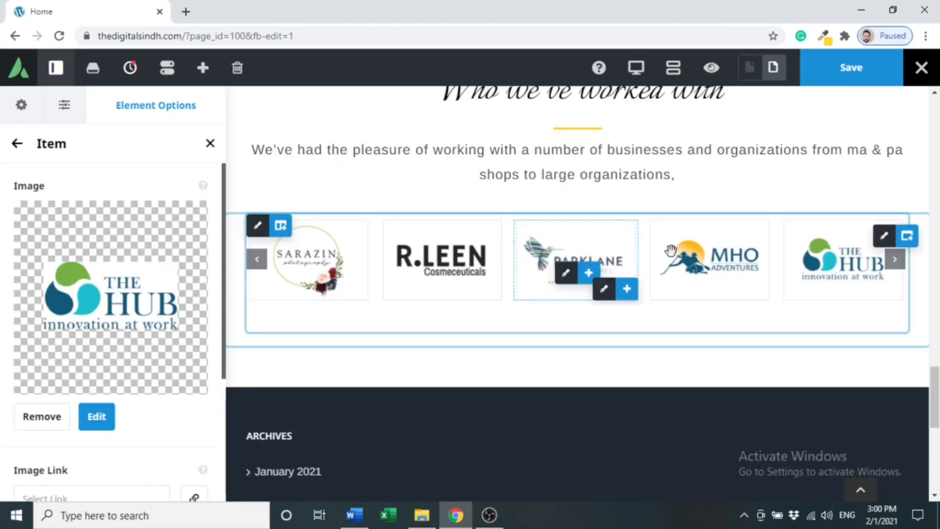
click(896, 260)
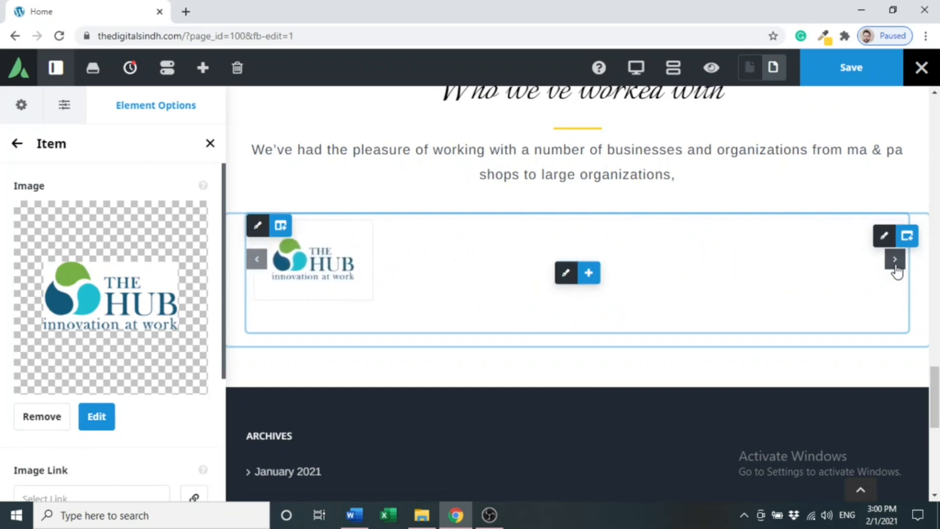
click(261, 259)
click(261, 259)
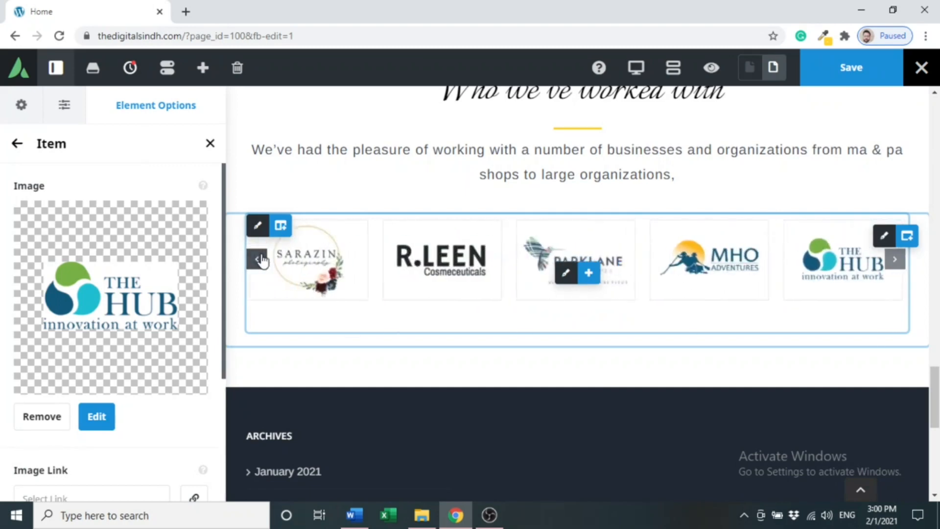
click(22, 147)
Fill the next two items with the Spirits with Smoke and Perfect Party logos.
click(144, 379)
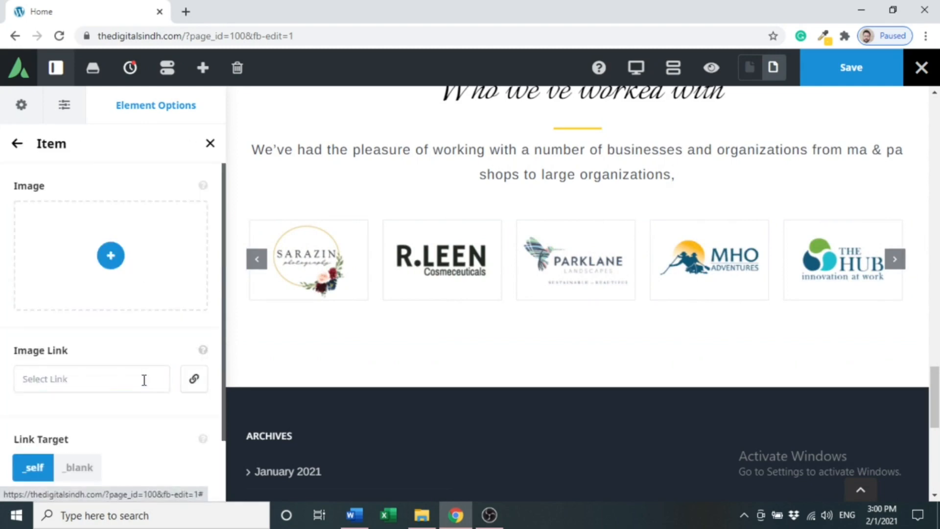
click(111, 255)
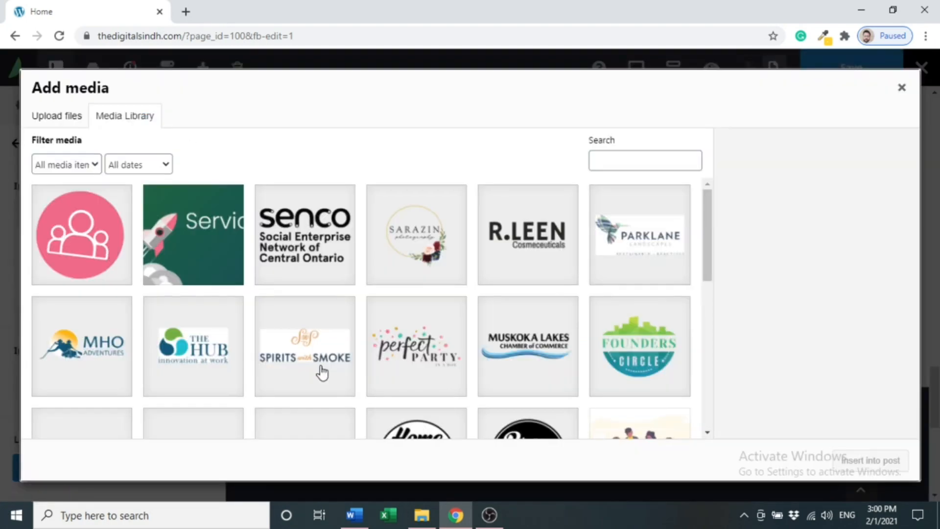
click(322, 372)
click(868, 469)
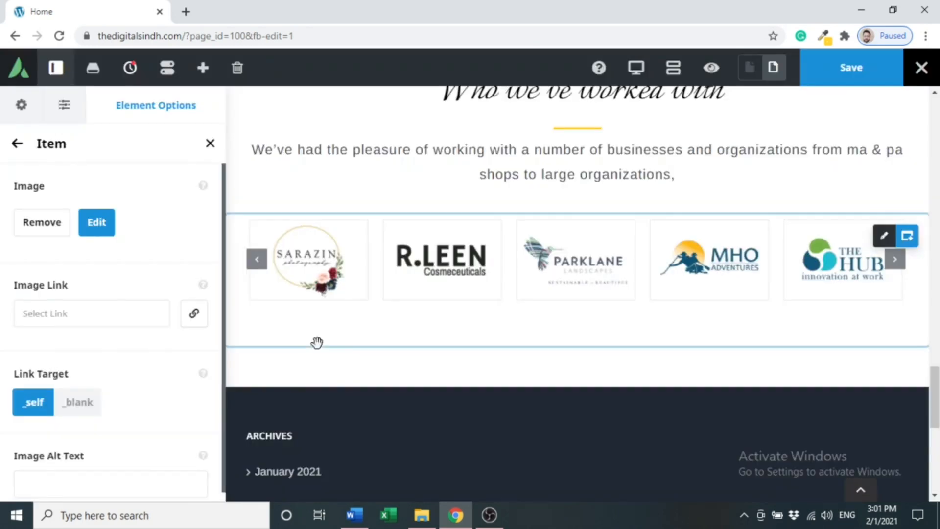
click(14, 144)
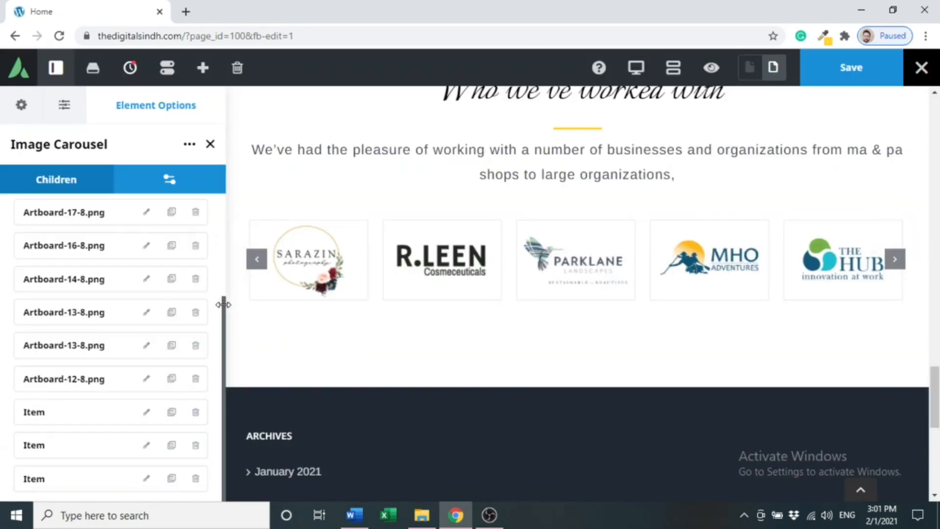
click(147, 414)
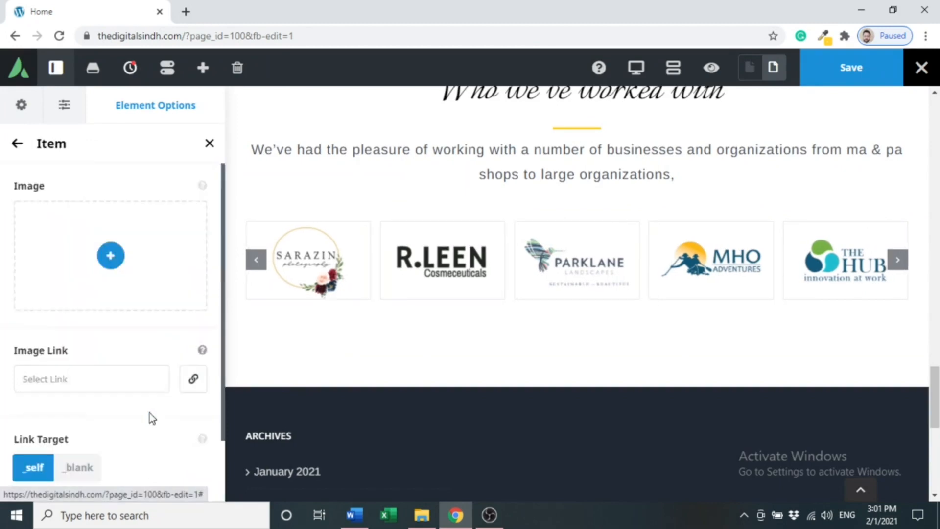
click(111, 256)
click(390, 353)
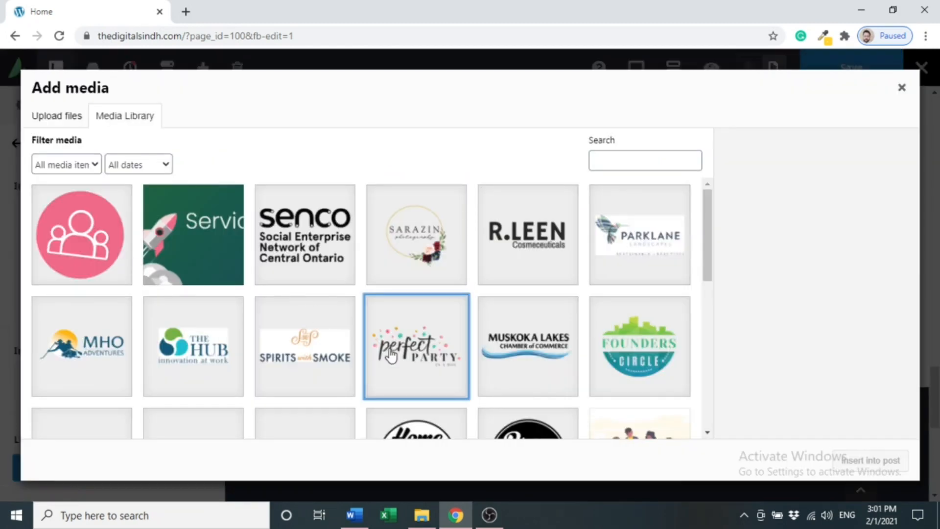
click(868, 460)
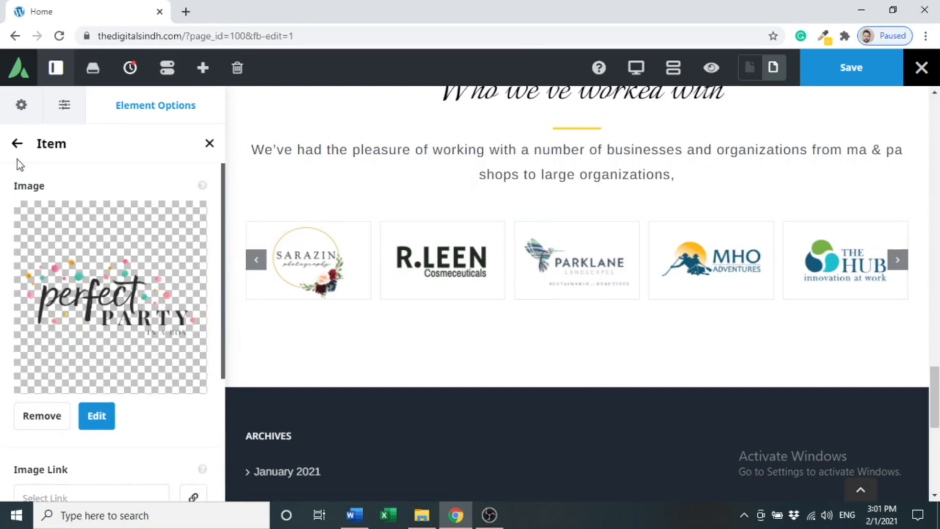
click(17, 146)
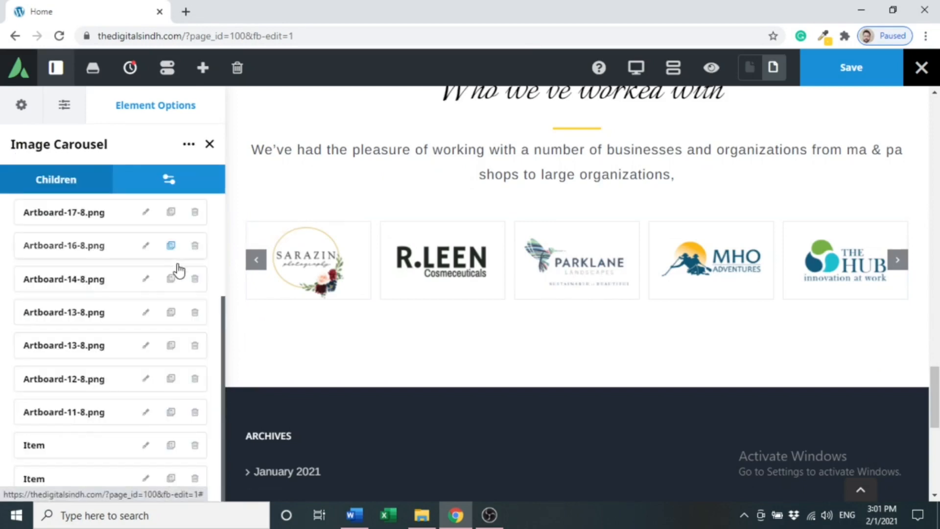
Fill the last two items with the Muskoka Lakes and Founders Circle logos.
click(150, 446)
click(109, 255)
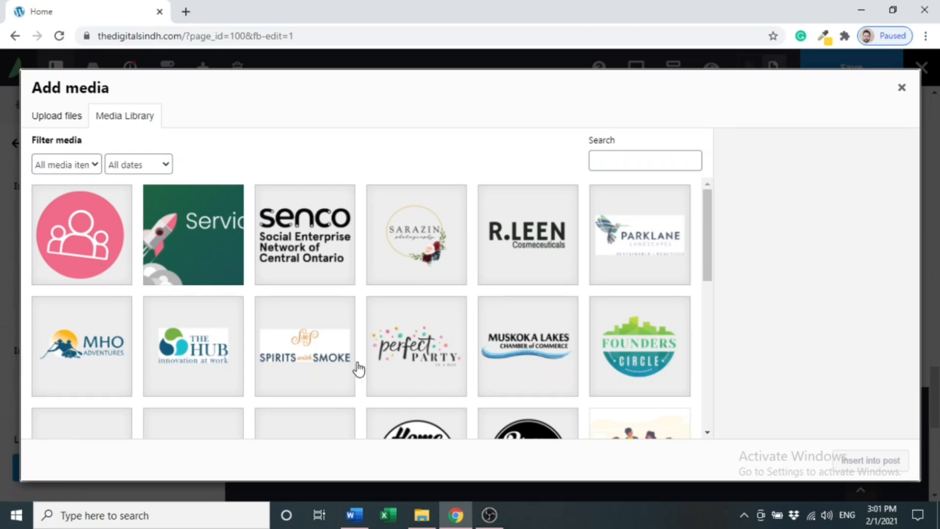
click(535, 367)
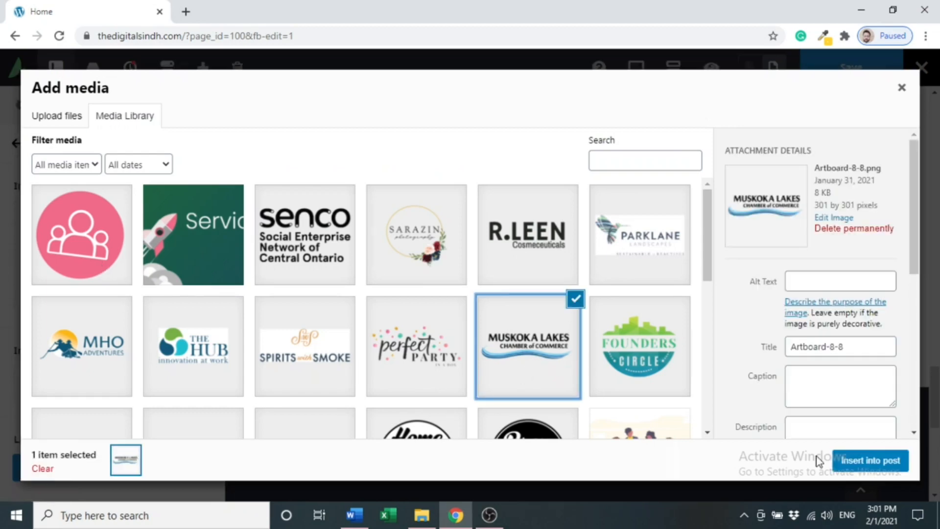
click(862, 459)
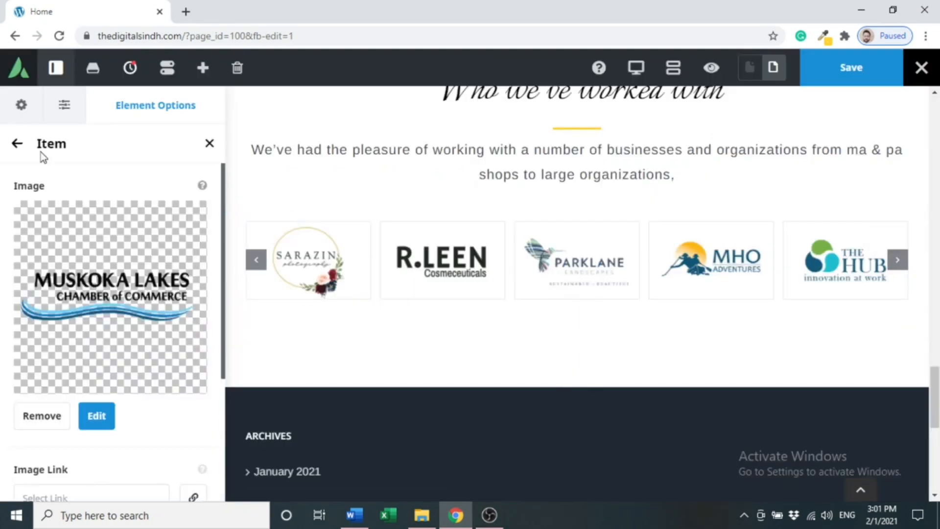
click(17, 143)
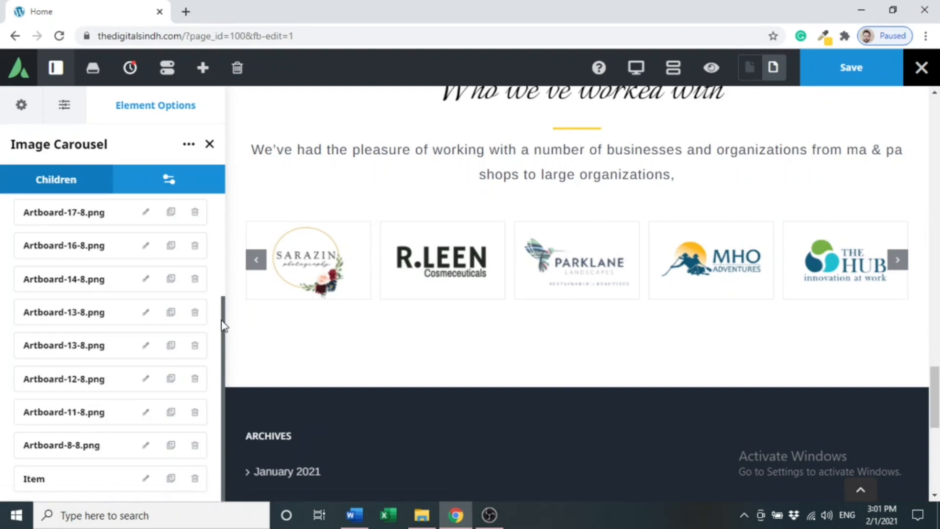
click(145, 479)
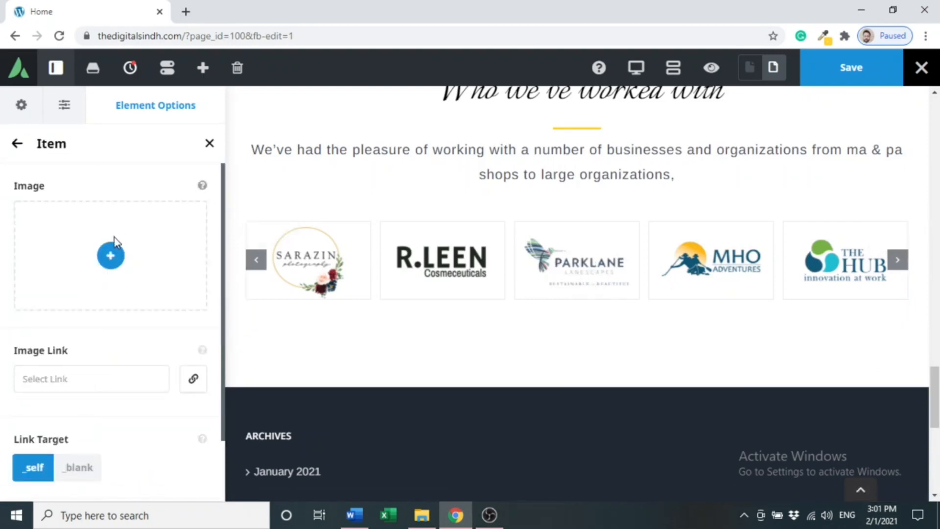
click(110, 254)
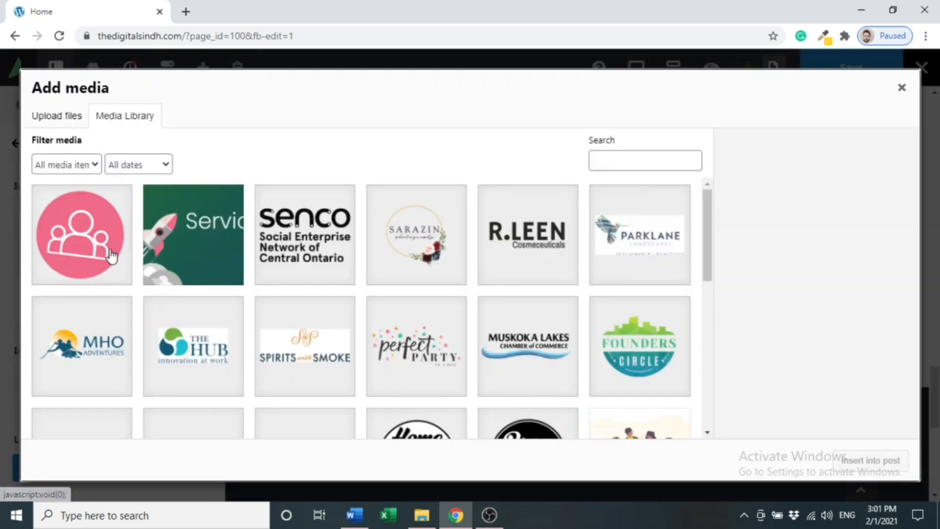
click(623, 329)
click(870, 462)
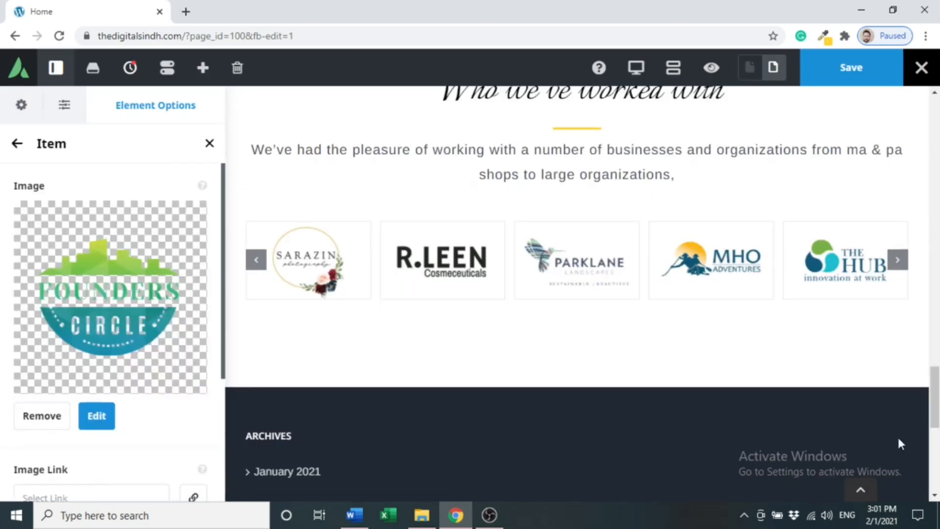
mouse_move(936, 409)
mouse_down()
mouse_move(936, 380)
mouse_move(937, 396)
mouse_up()
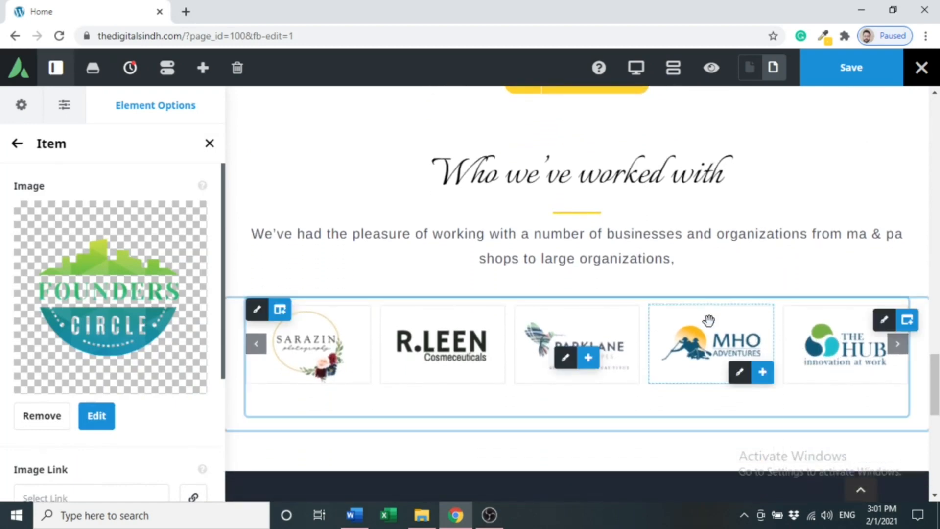
click(884, 321)
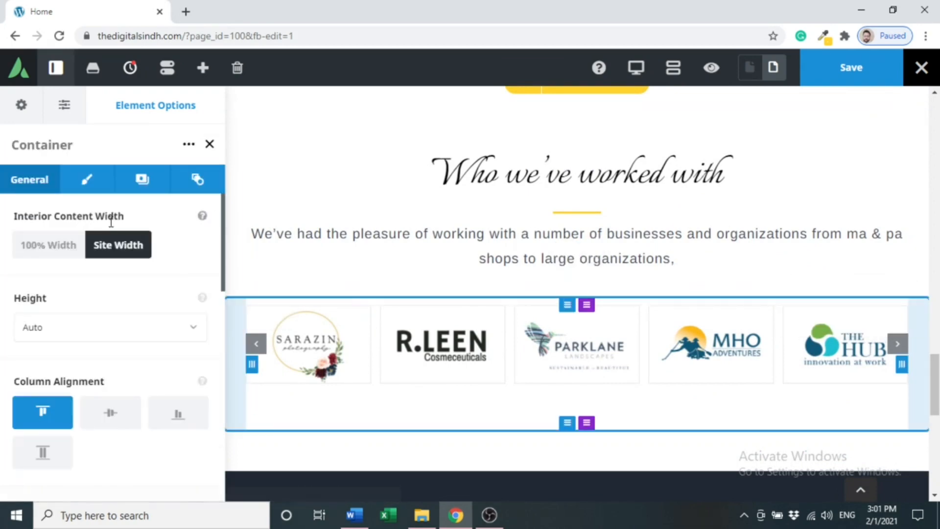
Set the carousel container's background colour to light grey #f4f4f4.
click(142, 179)
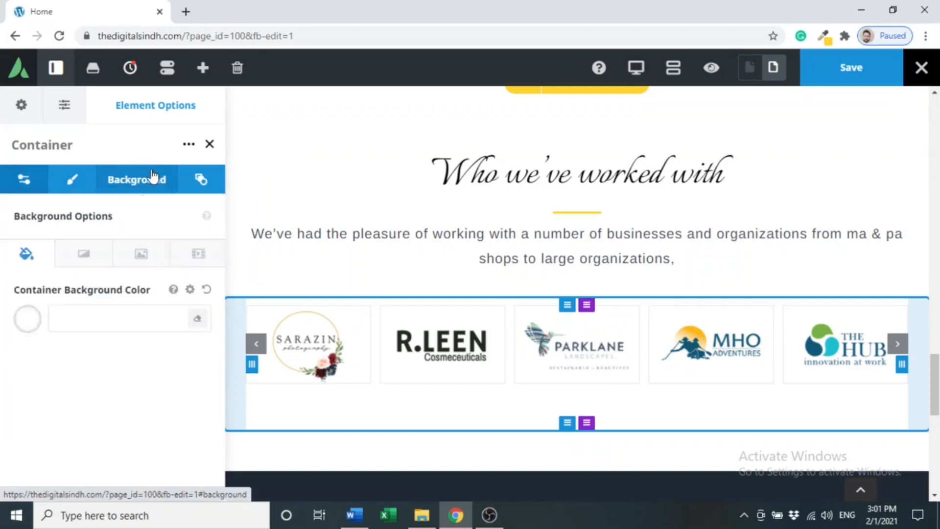
click(34, 319)
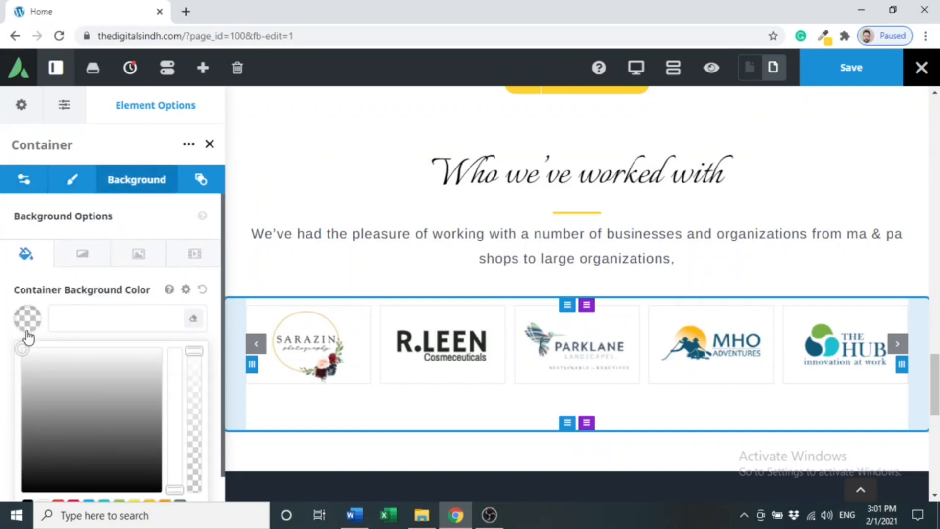
click(81, 362)
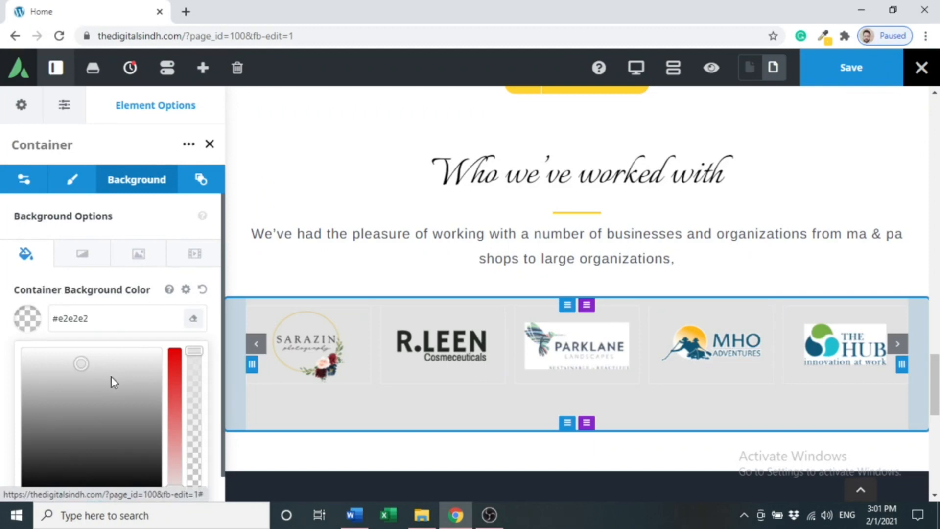
click(143, 363)
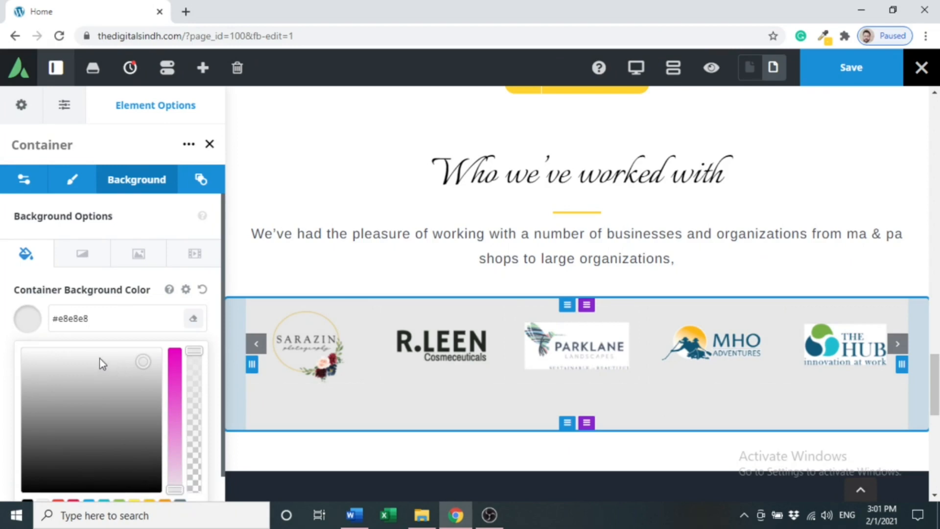
click(86, 355)
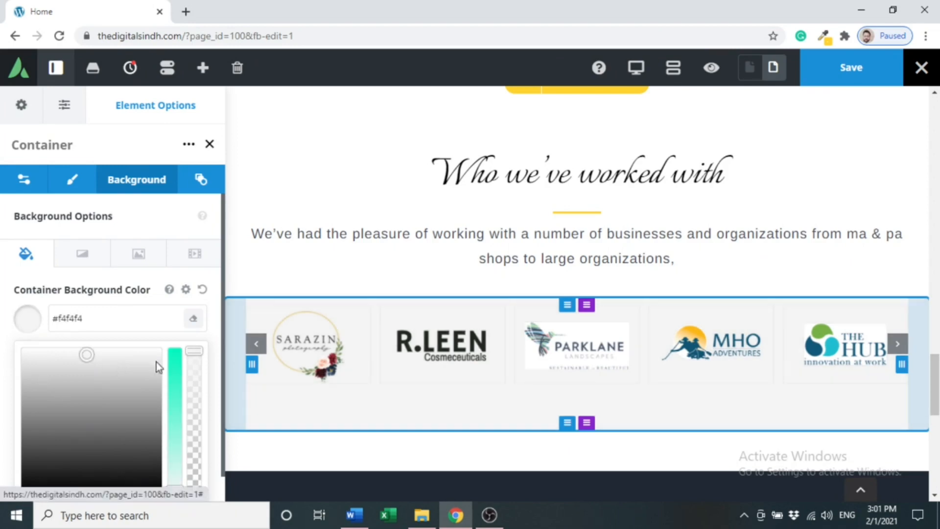
click(712, 71)
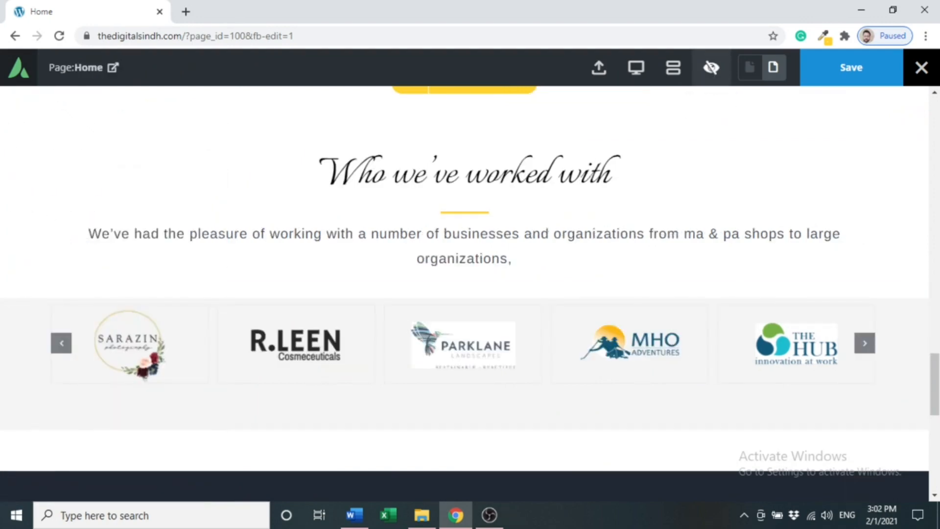
Advance the logo carousel twice in preview, then return to editing mode.
click(872, 348)
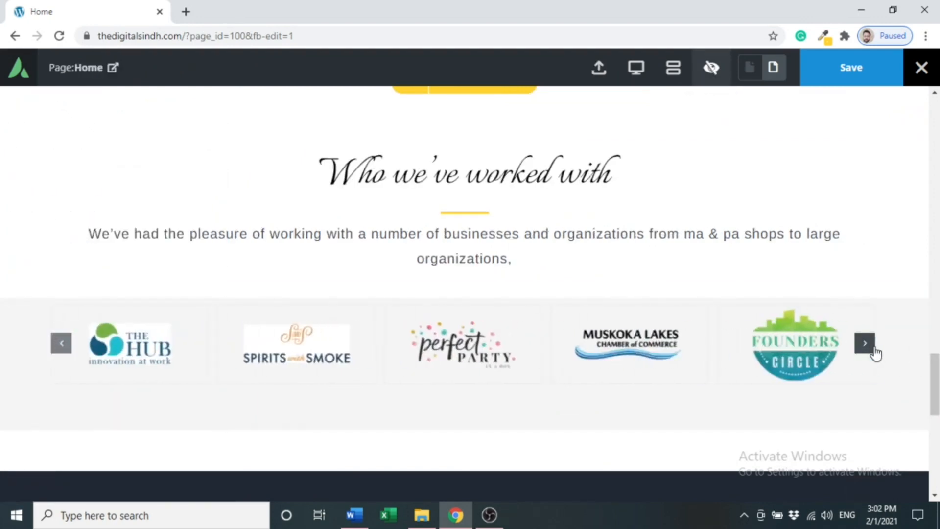
click(873, 348)
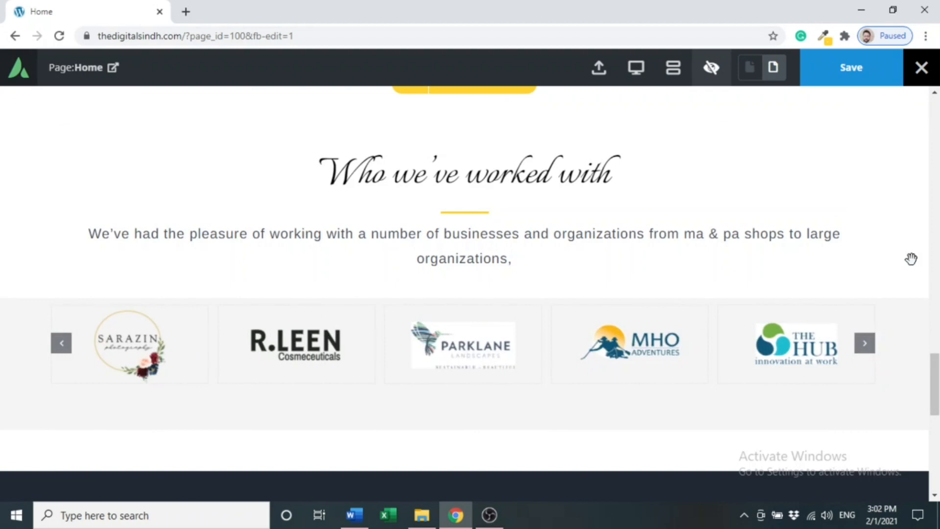
scroll(466, 279, down, 1)
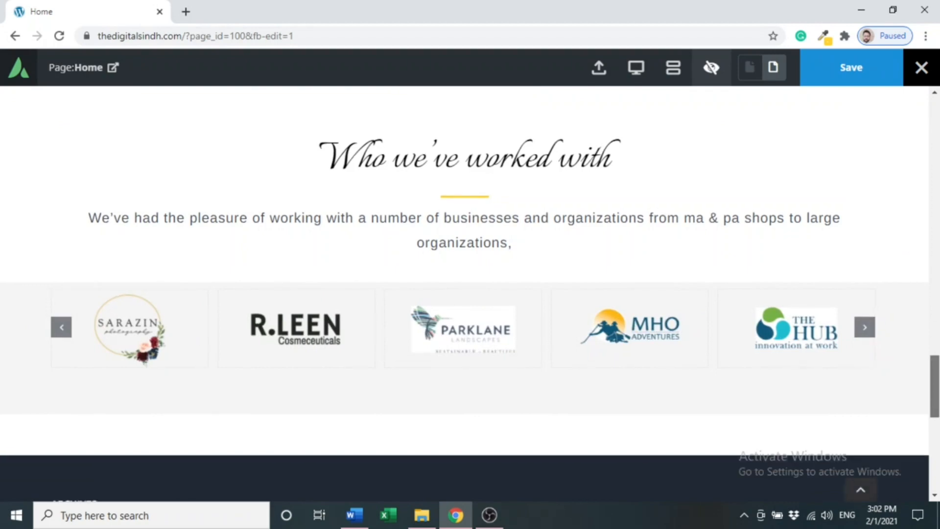
click(711, 68)
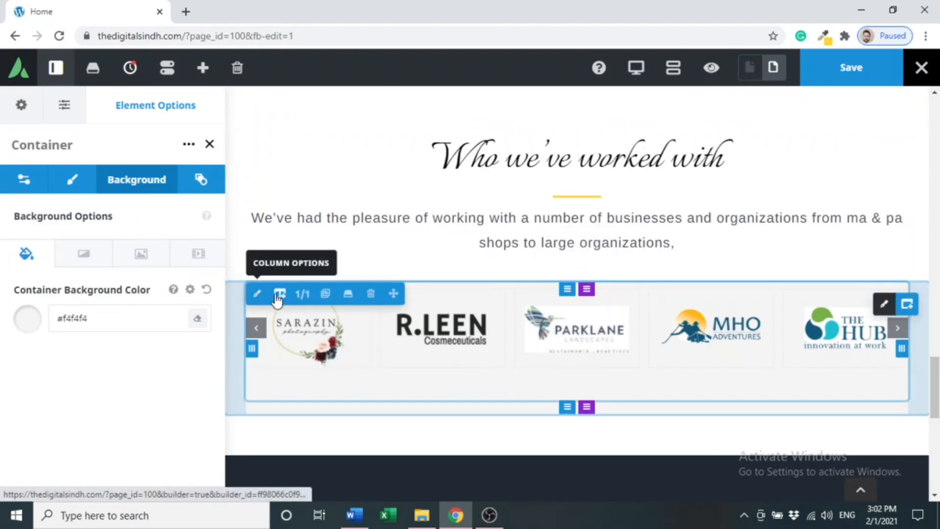
Give the carousel column a top padding of 10 and check it in preview.
click(257, 294)
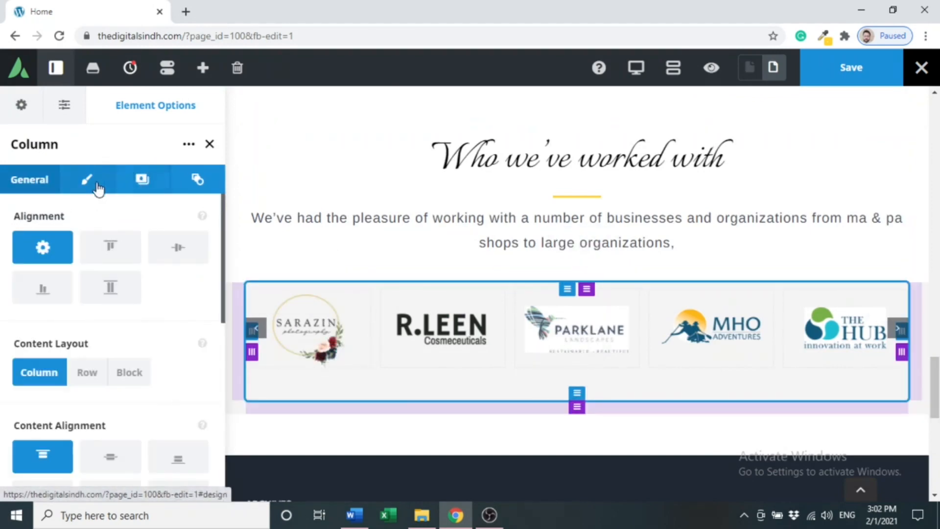
click(87, 180)
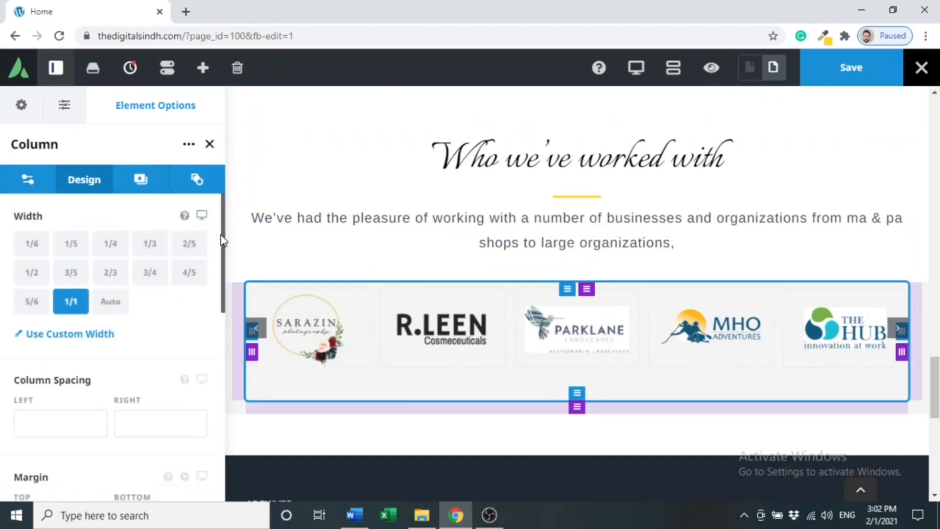
drag(221, 279, 221, 354)
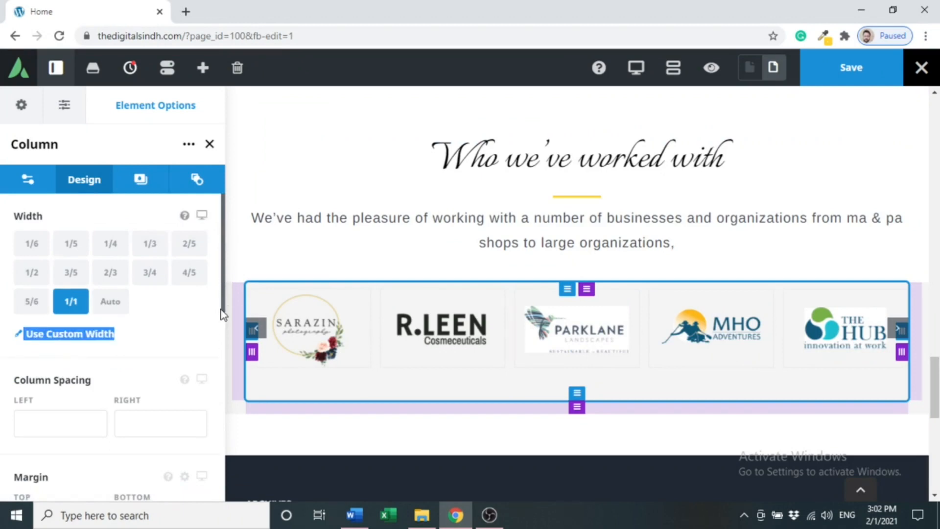
drag(222, 309, 222, 389)
click(47, 424)
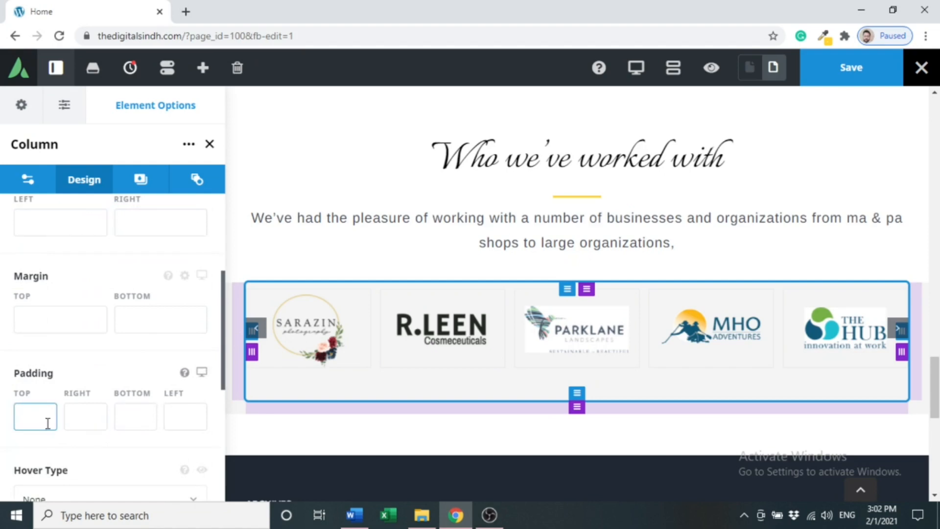
text(10)
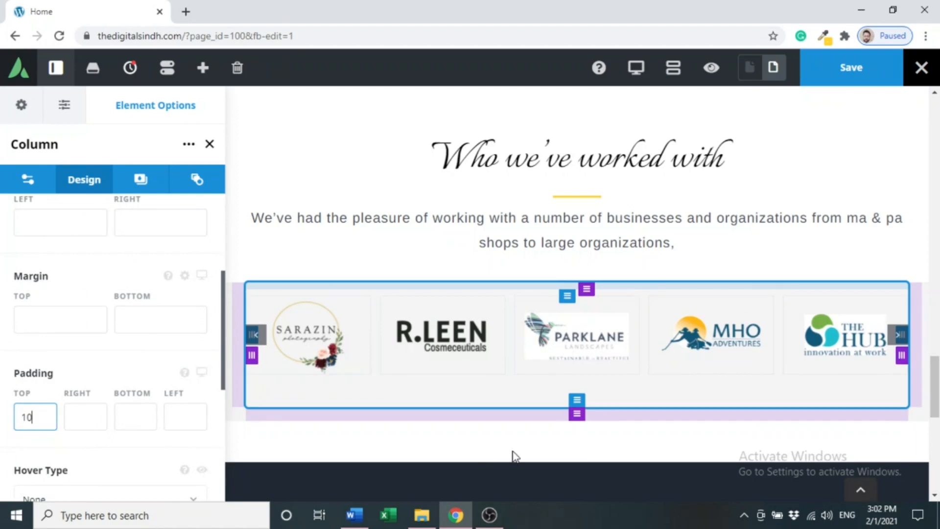
click(711, 69)
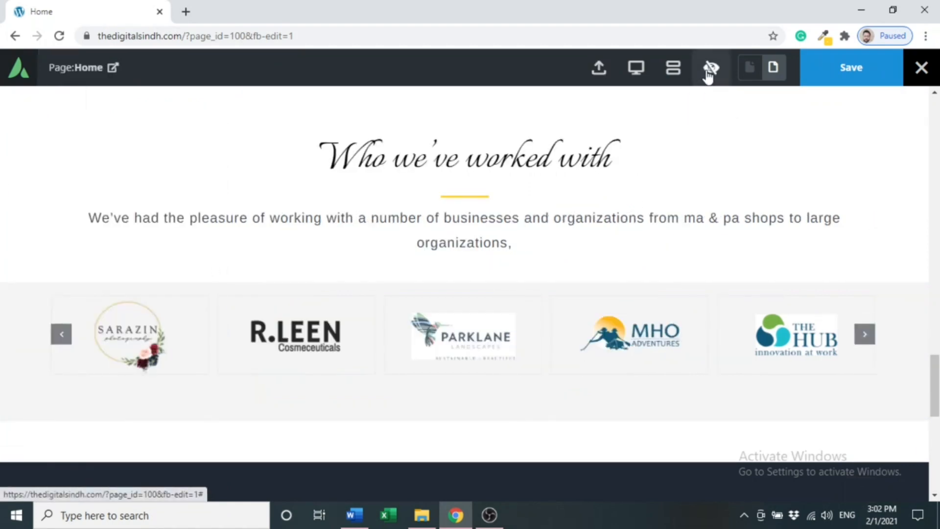
click(708, 70)
Raise the column's top padding to 20 and recheck the layout in preview.
click(47, 416)
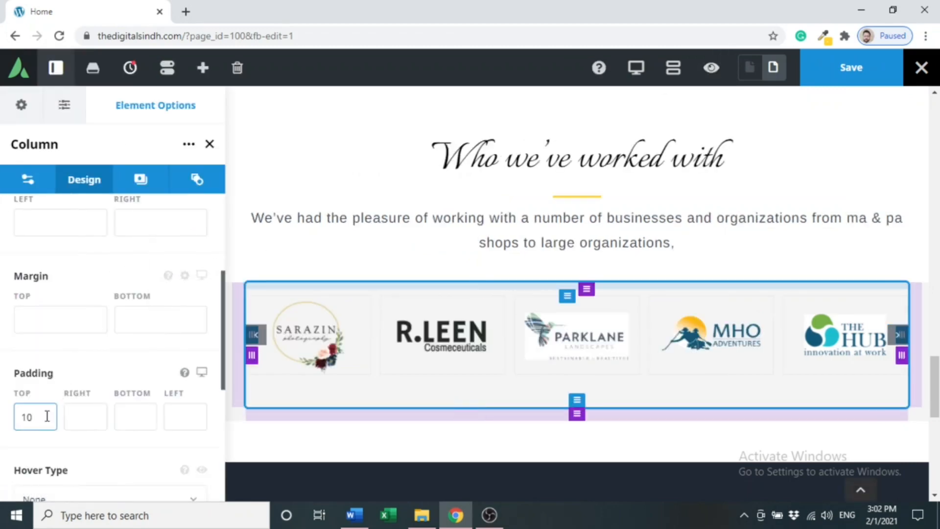
text(10)
key(BackSpace)
key(BackSpace)
text(20)
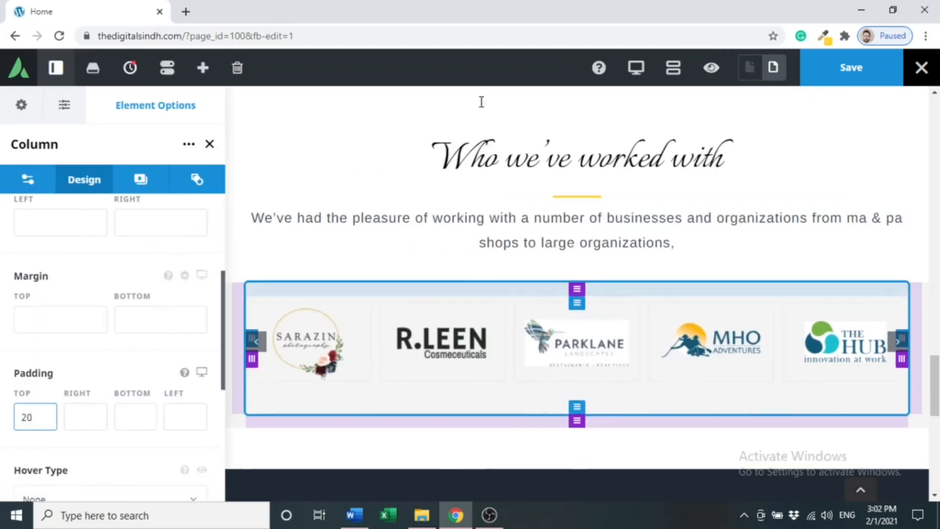
click(710, 69)
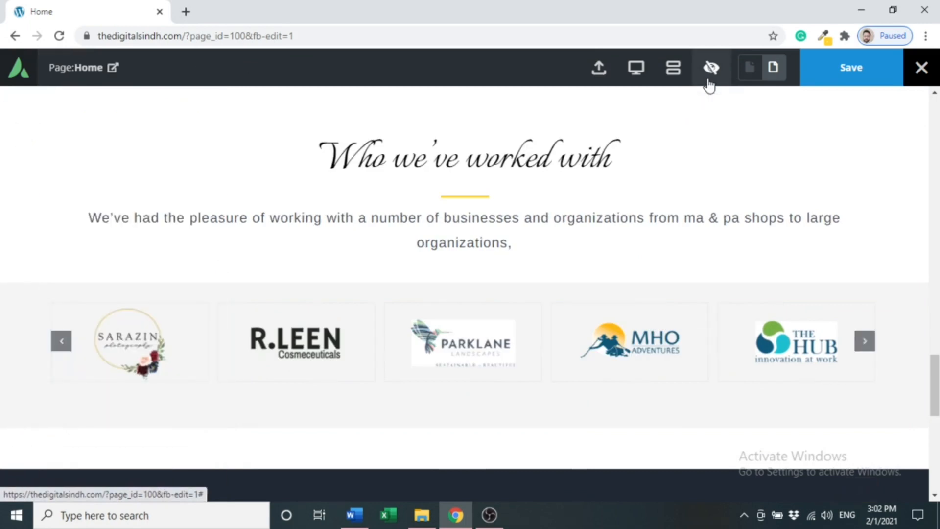
click(709, 81)
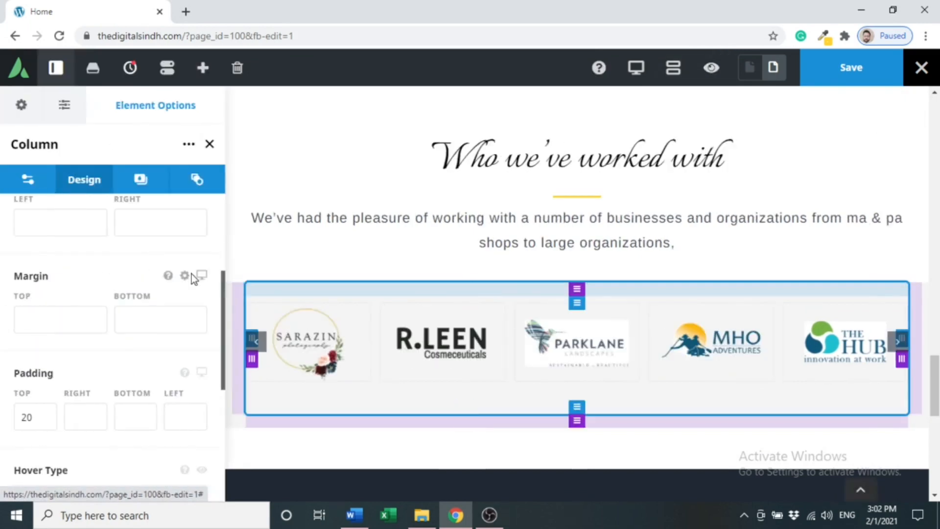
click(132, 416)
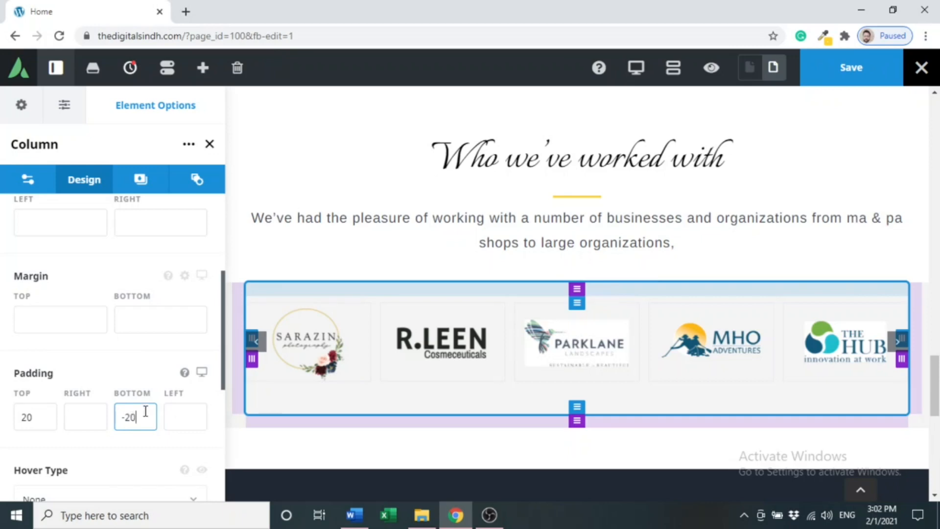
click(709, 67)
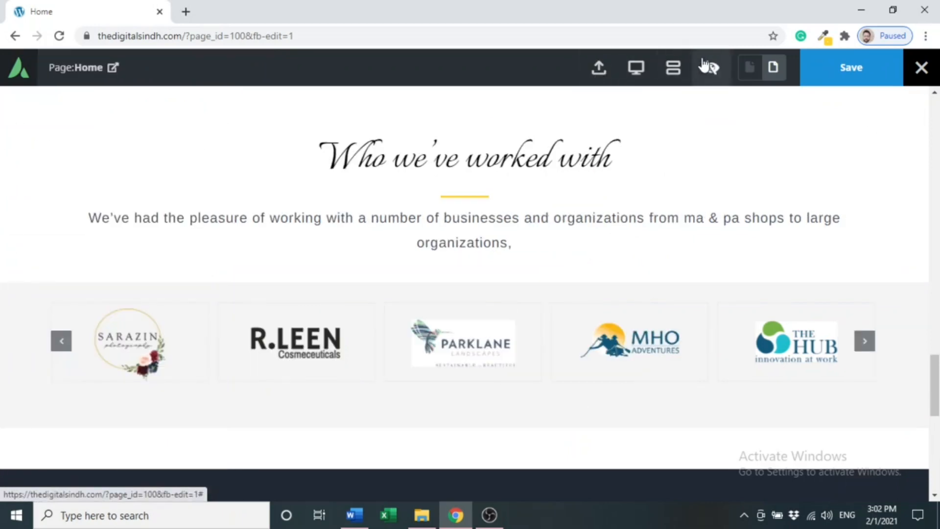
click(713, 71)
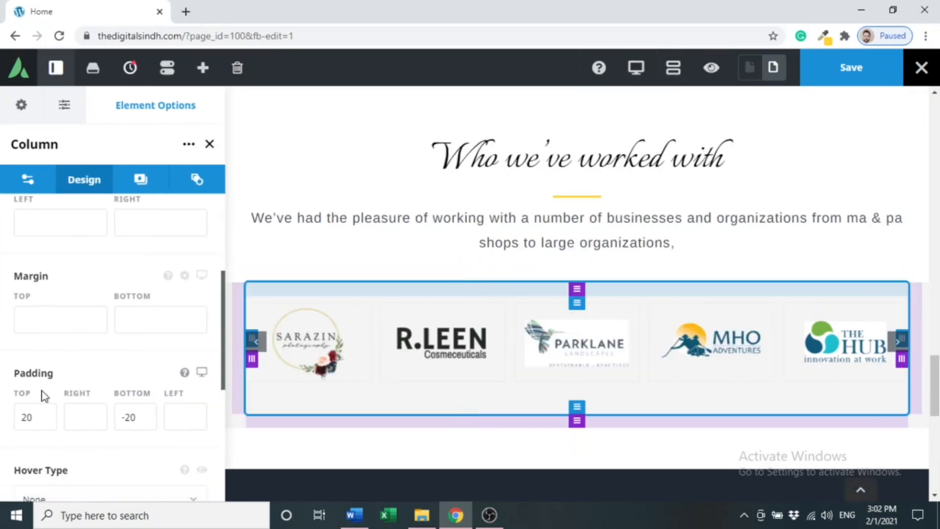
Set the column's top, right, bottom and left padding each to 15.
click(44, 420)
key(BackSpace)
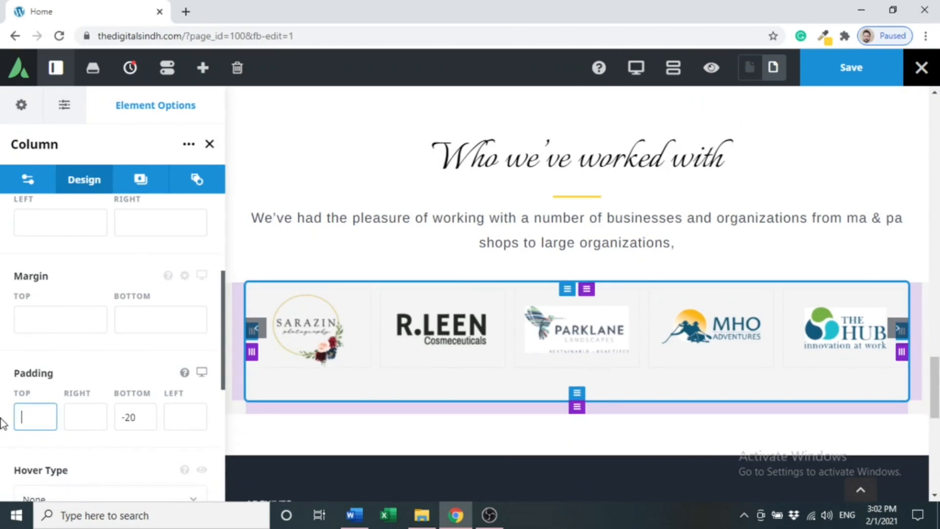
text(15)
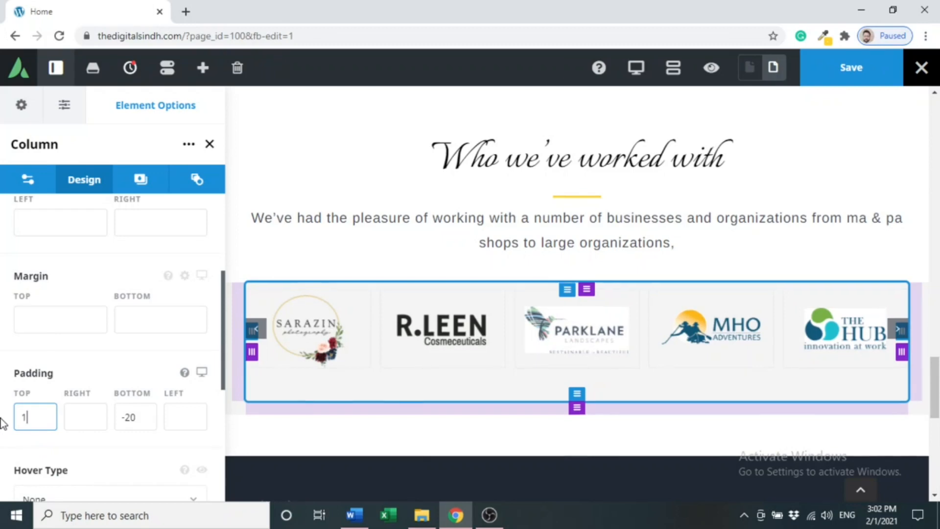
key(Tab)
text(5)
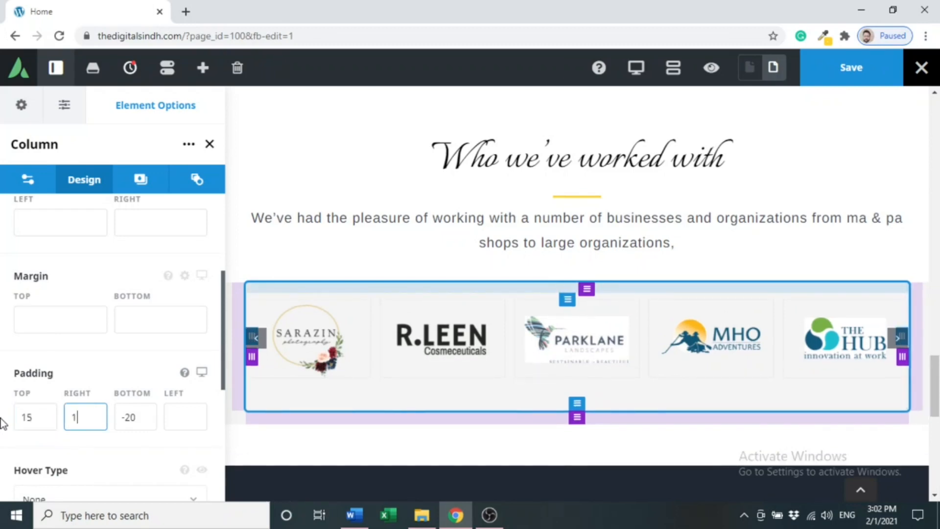
key(BackSpace)
text(15)
key(Tab)
text(15)
key(Tab)
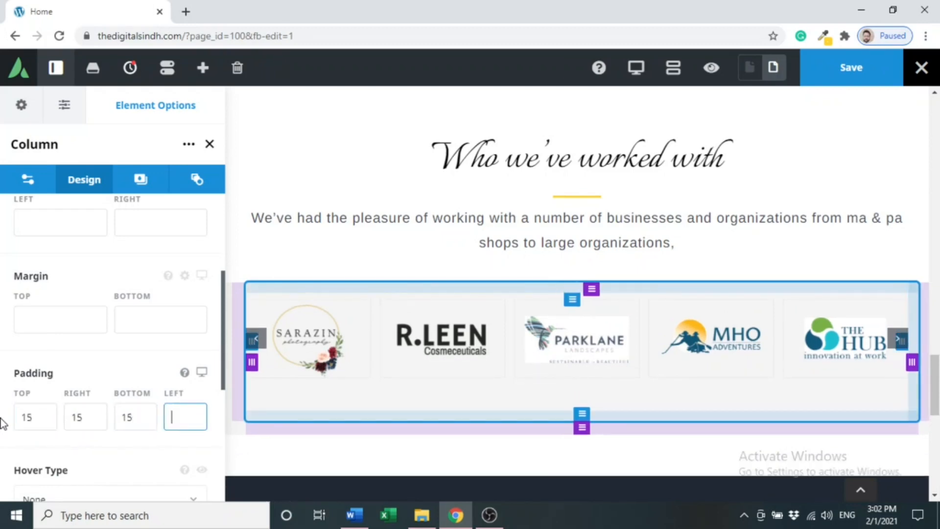
text(15)
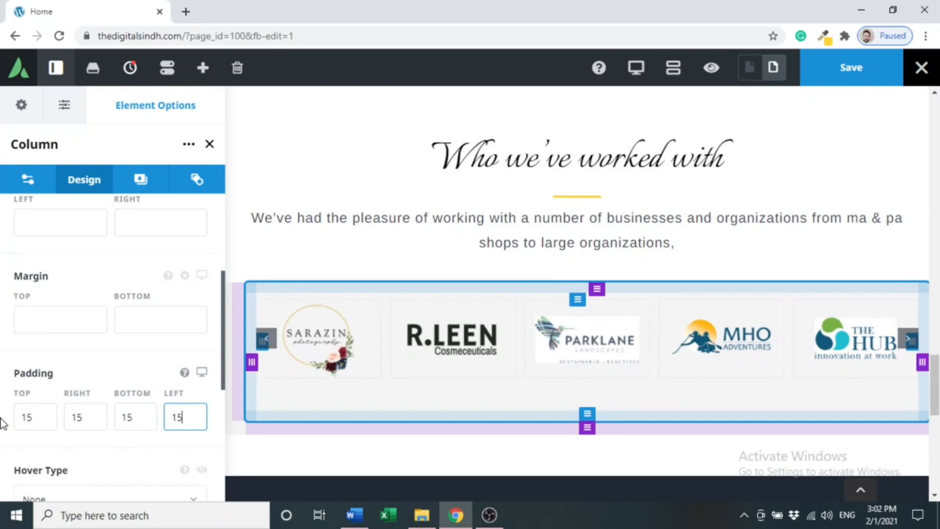
click(715, 72)
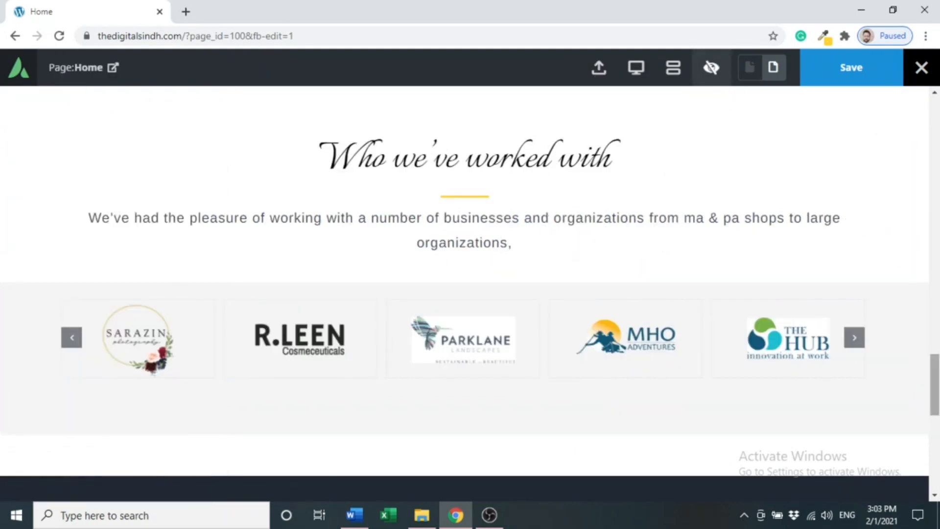
scroll(898, 258, down, 3)
scroll(881, 338, up, 1)
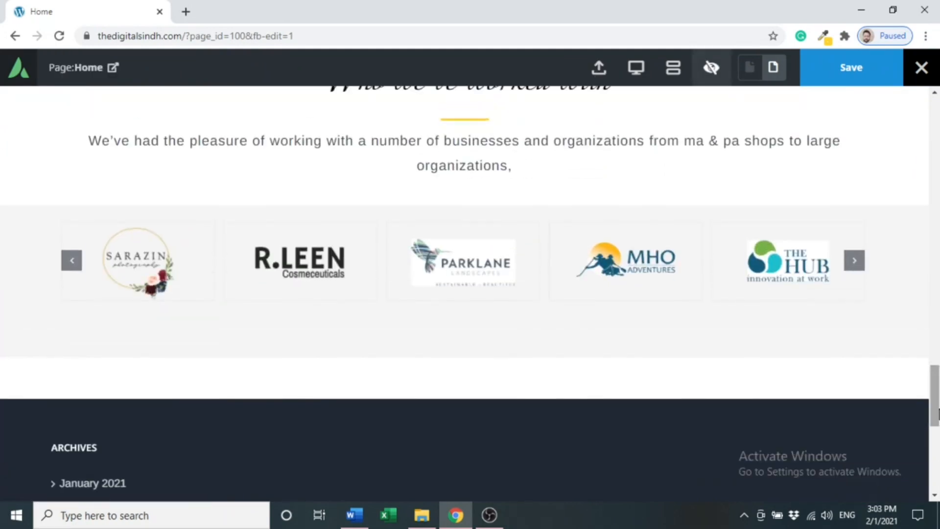
click(857, 267)
click(861, 271)
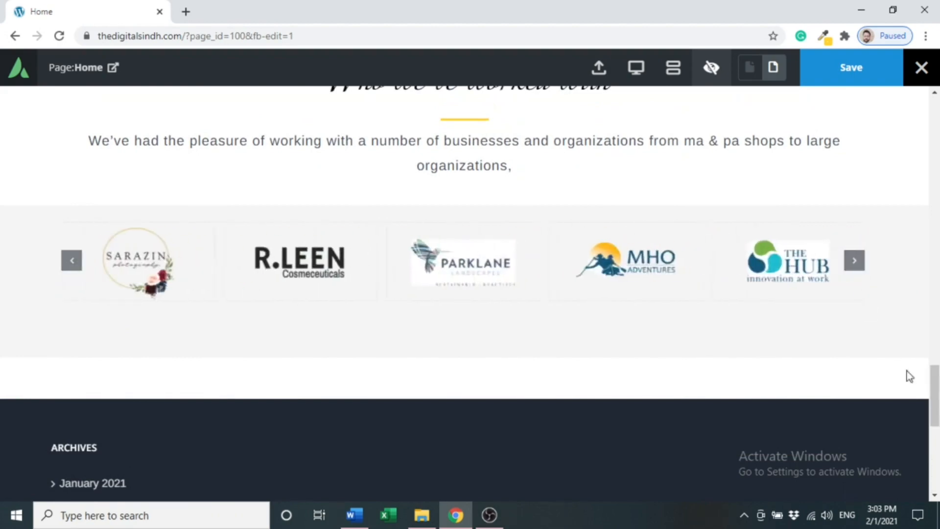
scroll(465, 294, up, 5)
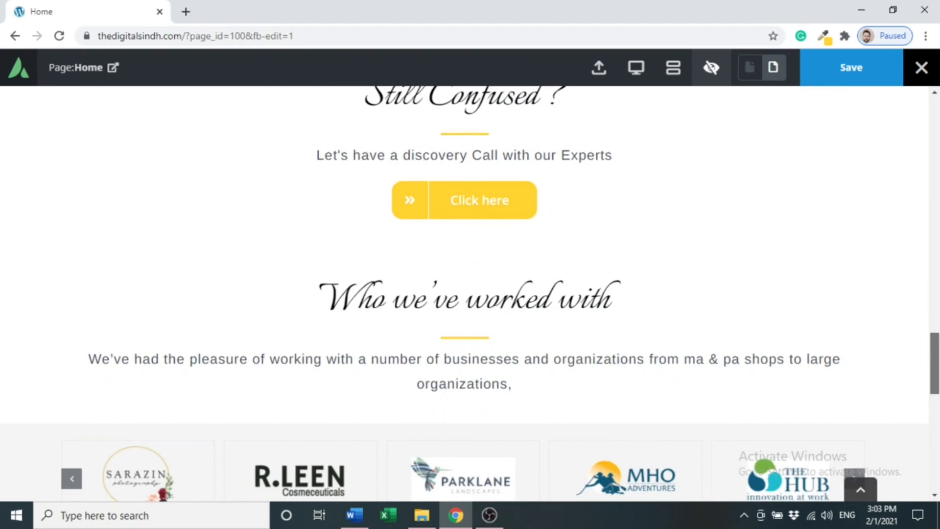
click(712, 67)
Set Margin Top to 60 in the 'Who we've worked with' column's Design settings, then save.
mouse_move(259, 282)
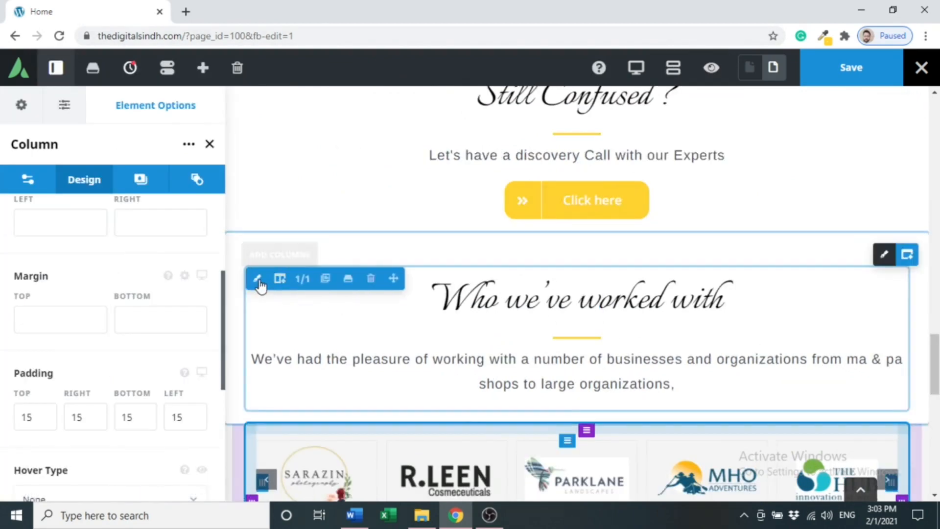
click(259, 281)
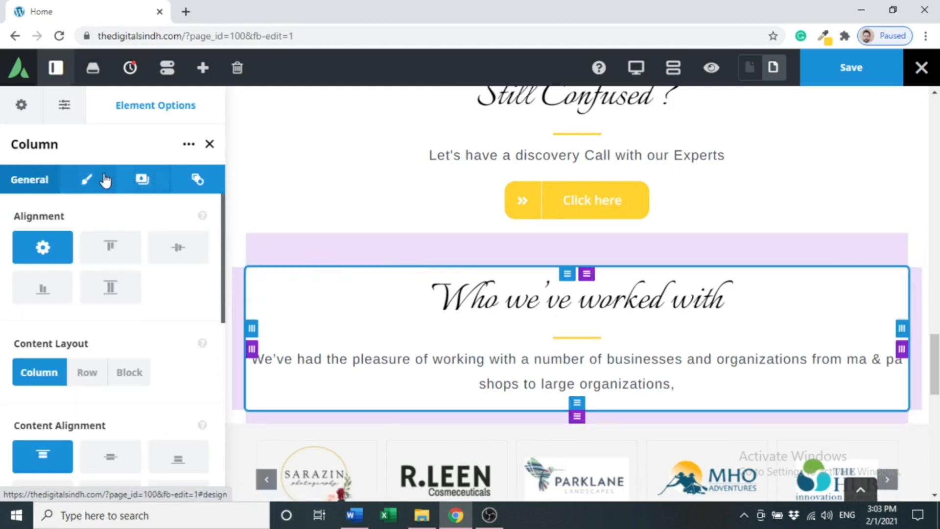
click(104, 180)
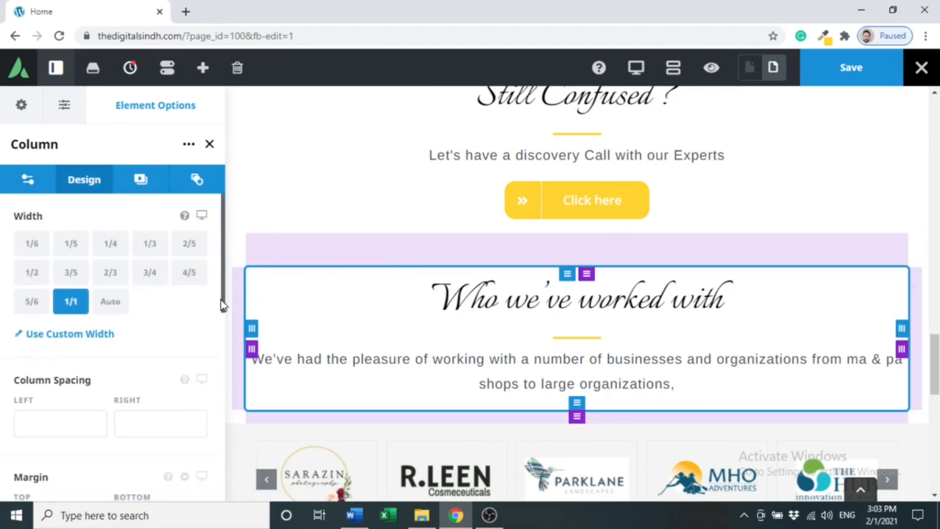
scroll(223, 303, down, 3)
click(73, 396)
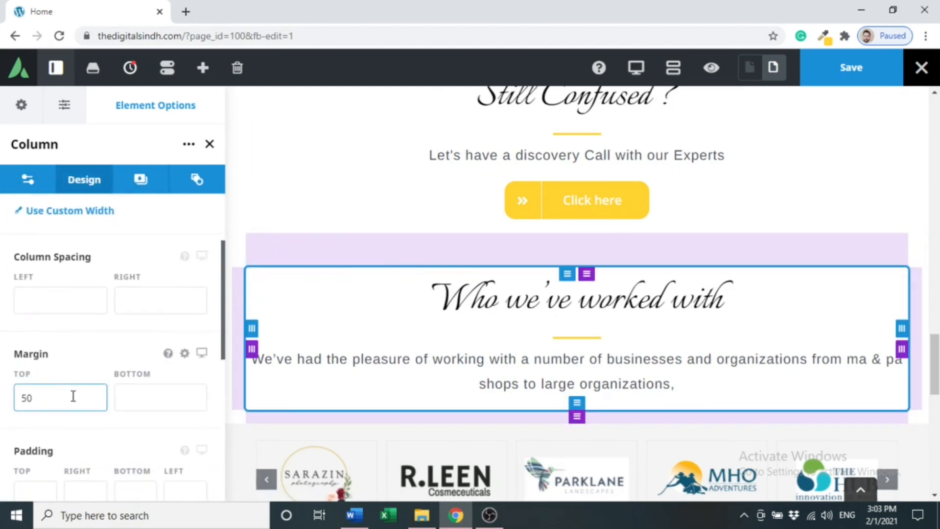
key(BackSpace)
key(BackSpace)
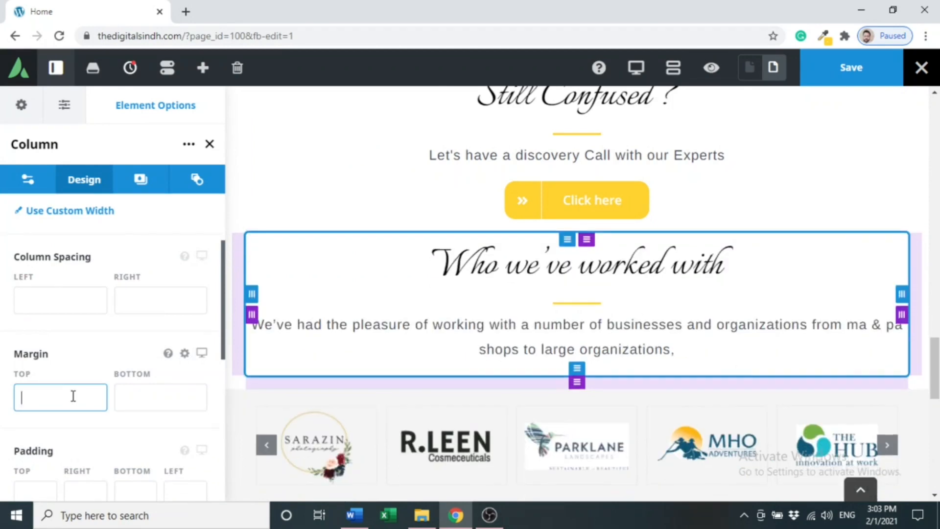
text(60)
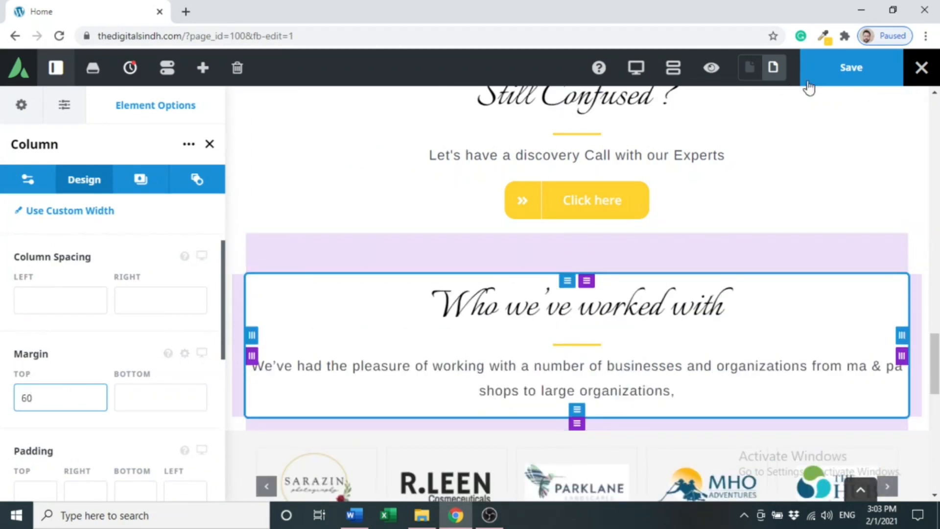
click(844, 67)
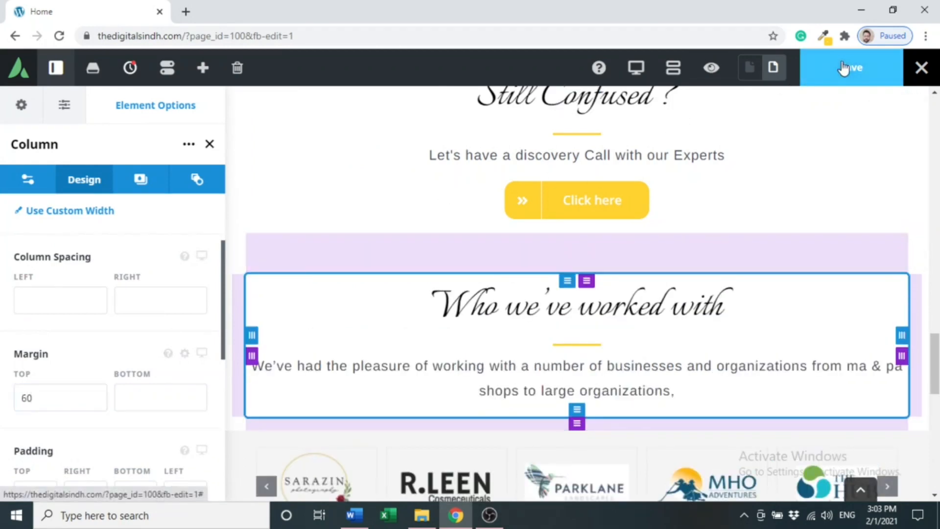
Preview the Home page and scroll from the hero past Still Confused to the client-logo carousel above the footer.
click(711, 72)
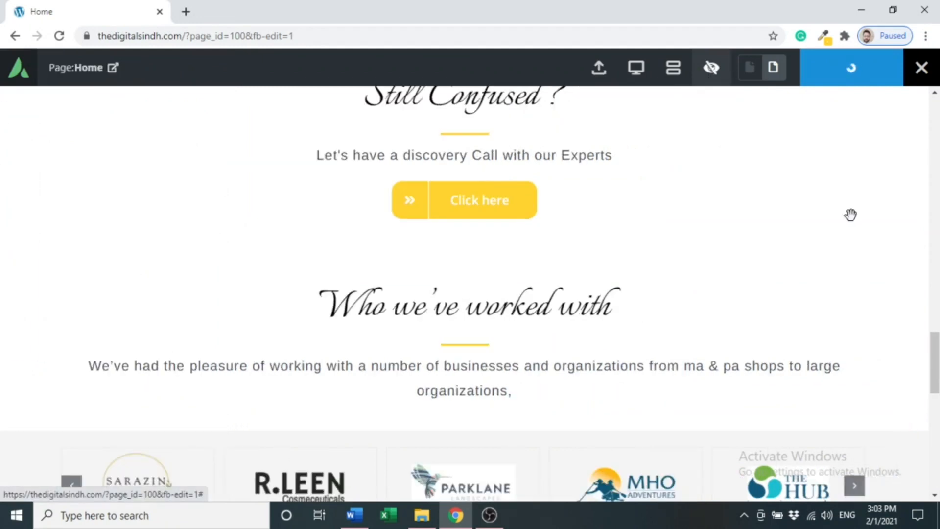
scroll(471, 294, up, 20)
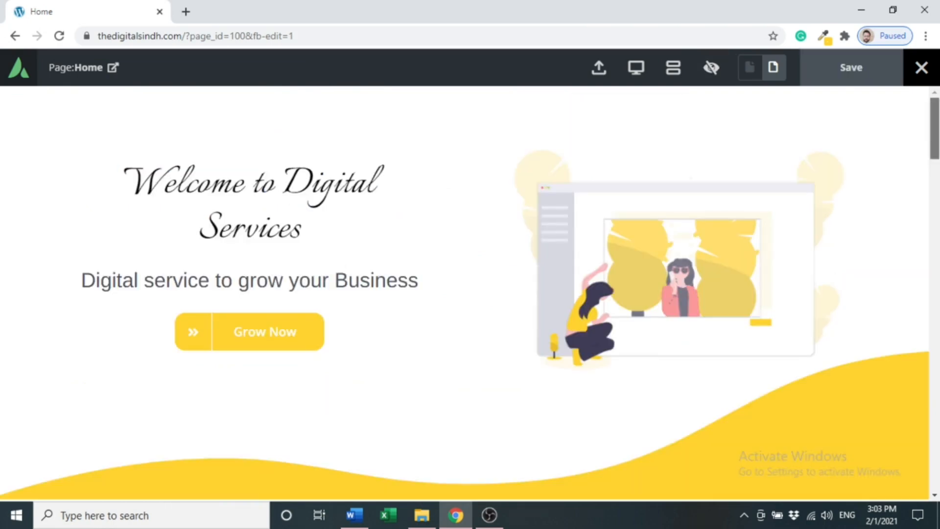
scroll(465, 294, down, 15)
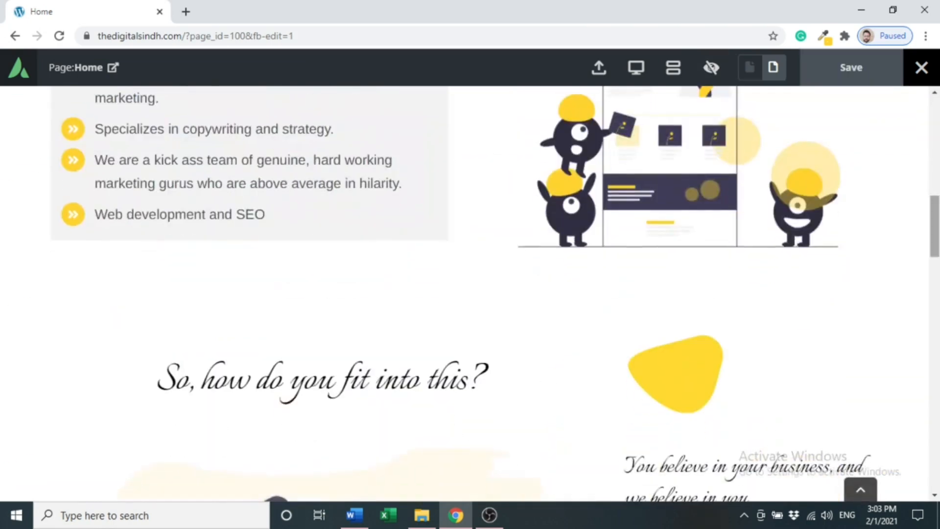
scroll(465, 294, down, 15)
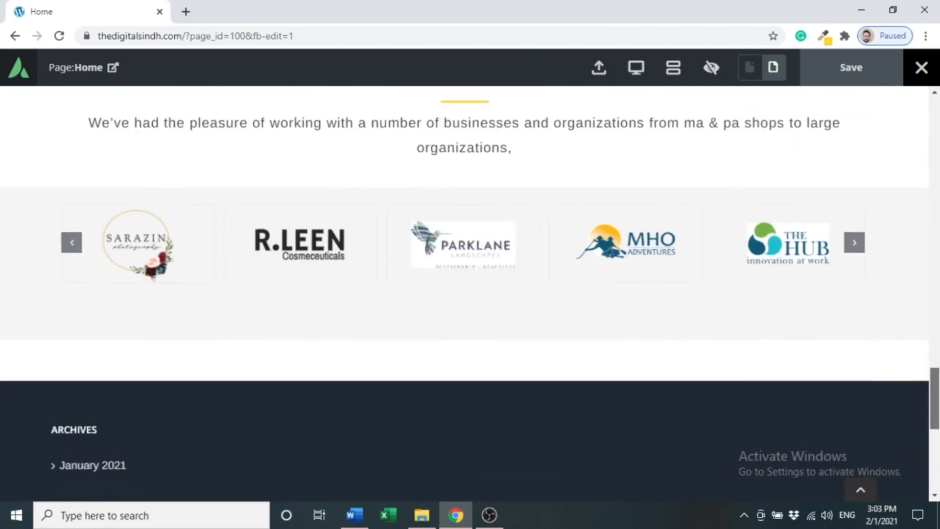
scroll(465, 294, up, 20)
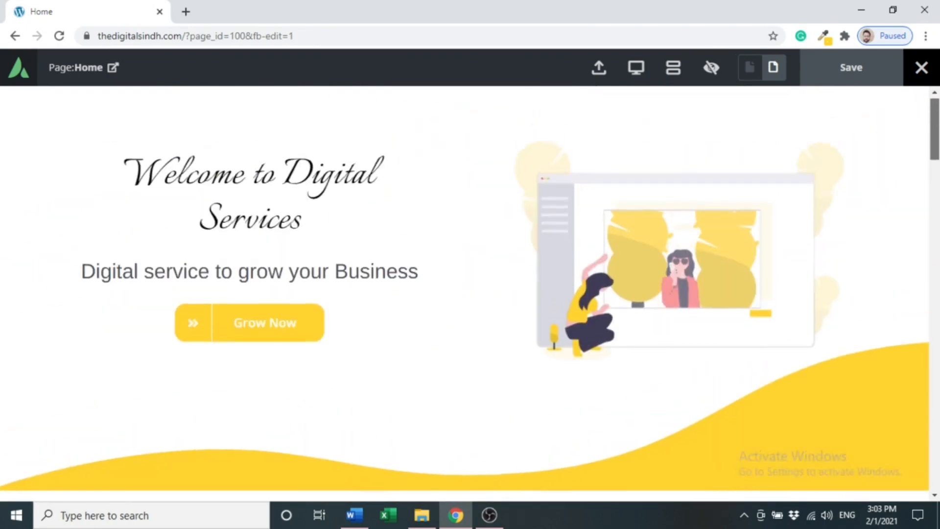
scroll(465, 294, down, 4)
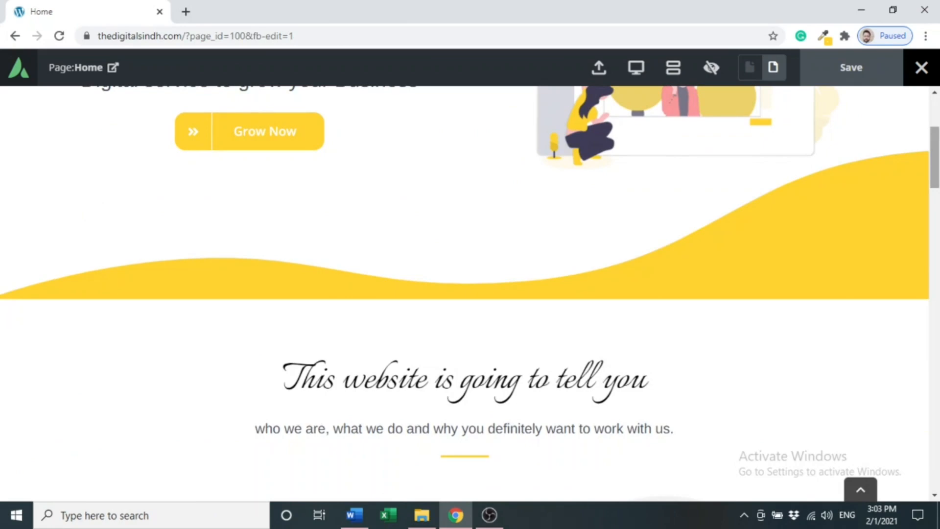
scroll(470, 294, down, 20)
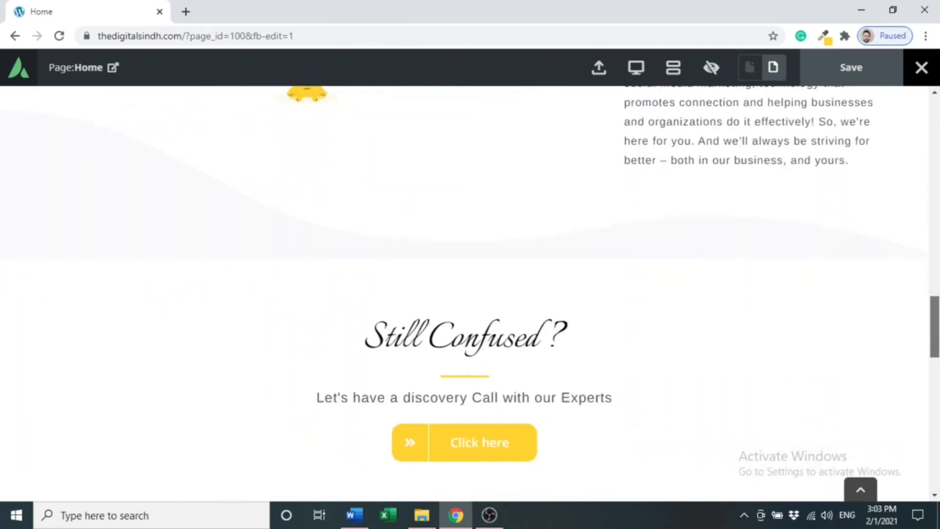
scroll(470, 294, down, 10)
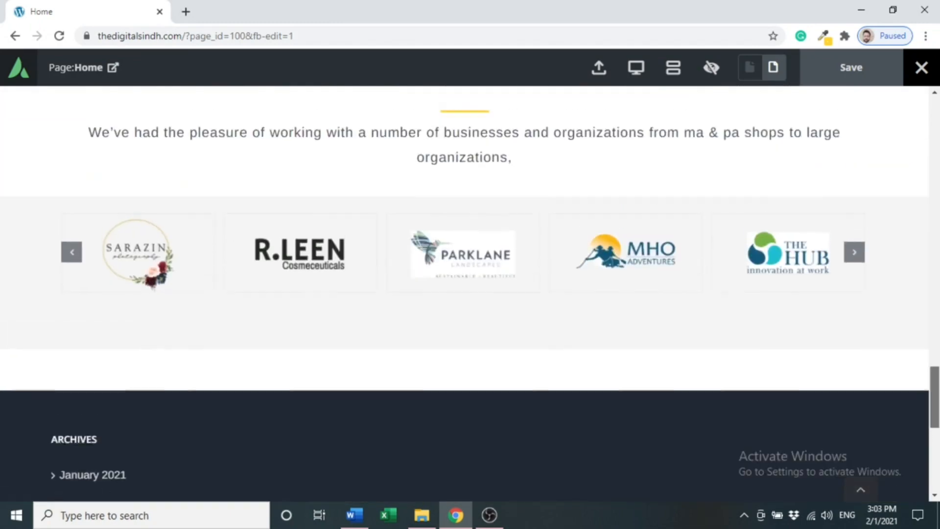
scroll(470, 294, up, 10)
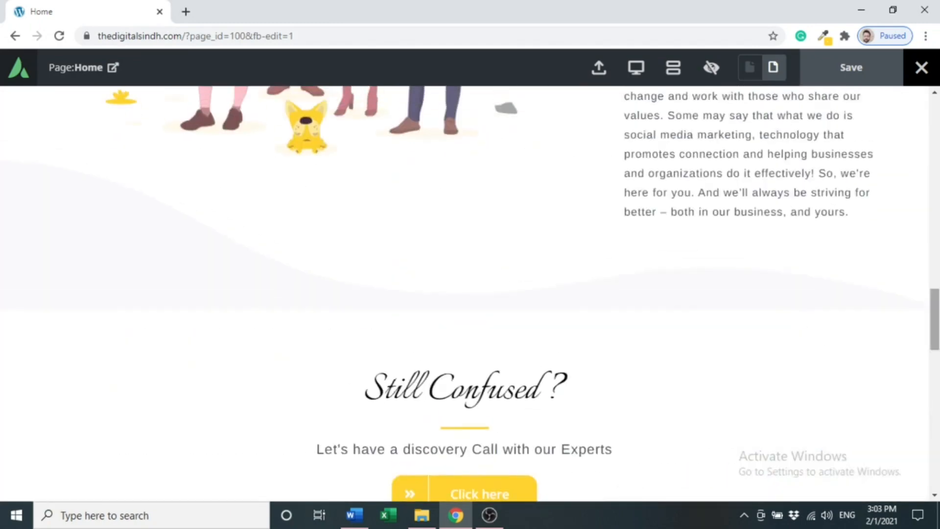
scroll(935, 244, up, 13)
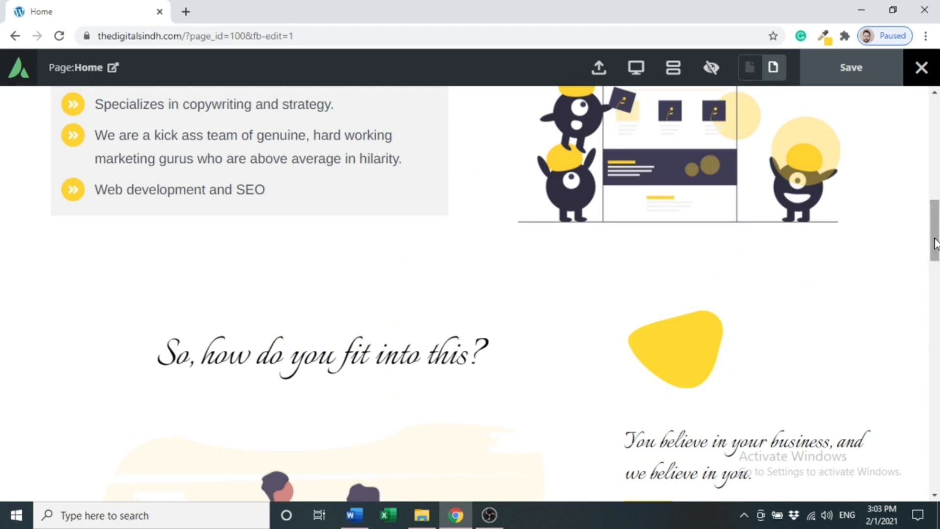
drag(936, 243, 936, 151)
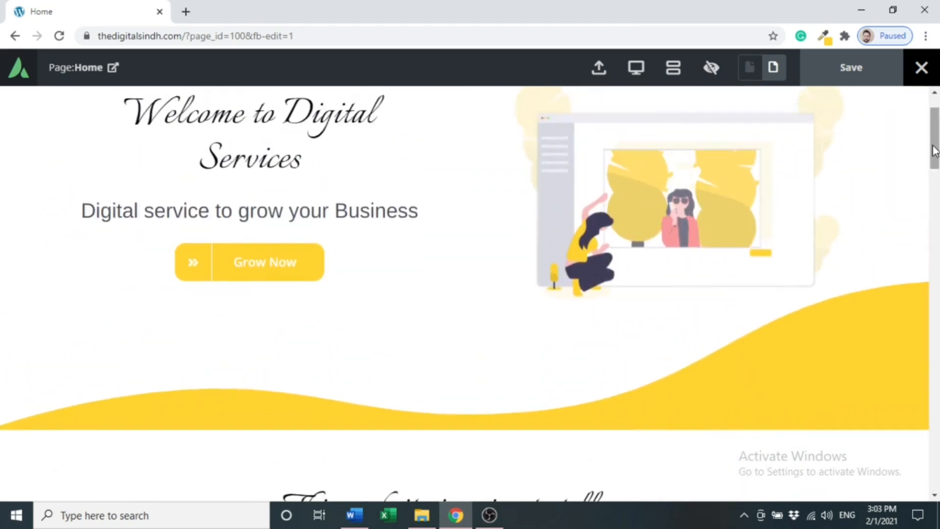